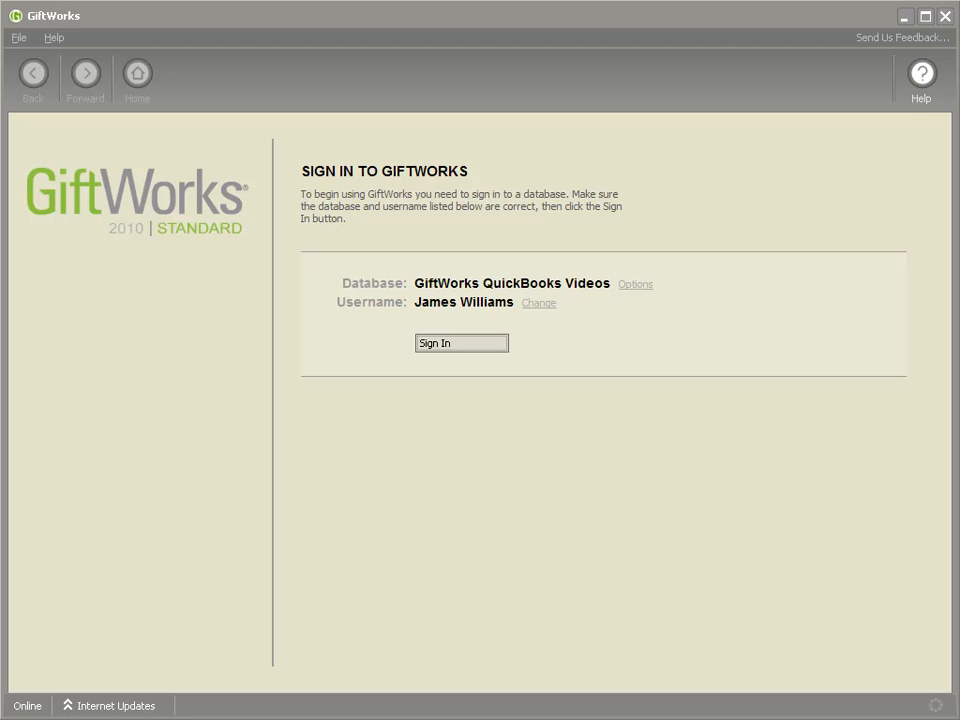
# Step: Sign in to the GiftWorks QuickBooks Videos database and open the accounting setting for configuring GiftWorks to work with QuickBooks
pyautogui.click(446, 345)
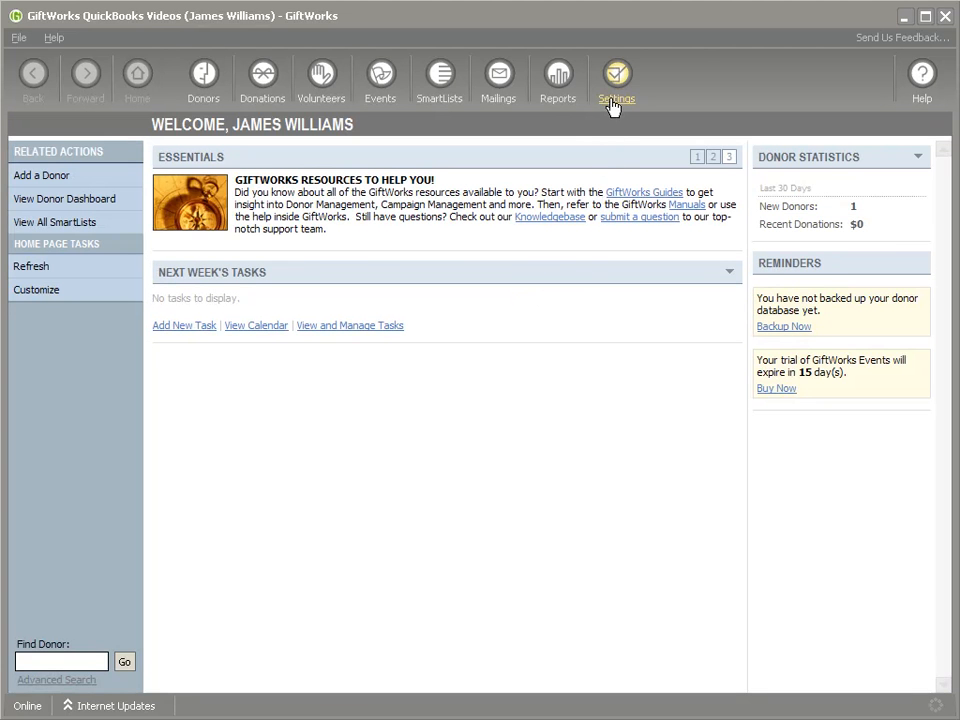
pyautogui.click(614, 90)
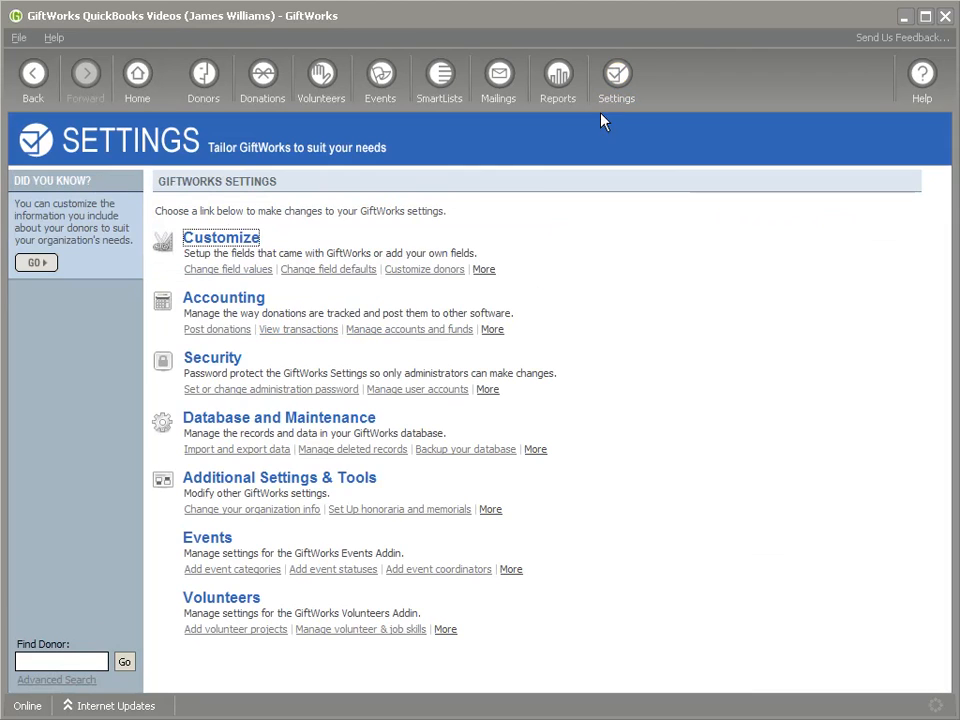
pyautogui.click(230, 304)
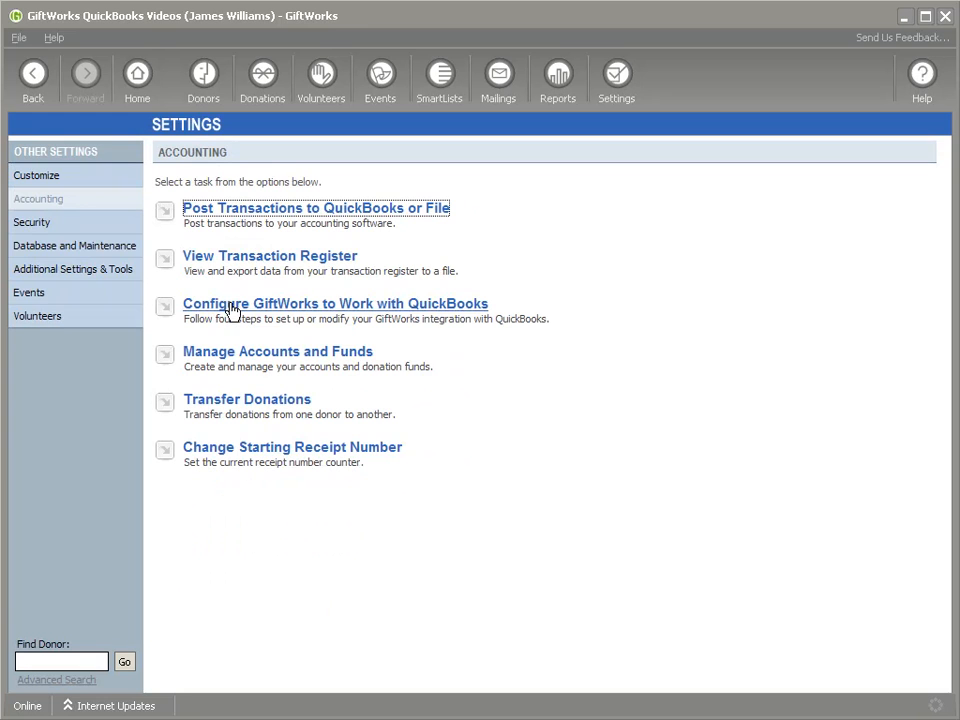
pyautogui.click(230, 311)
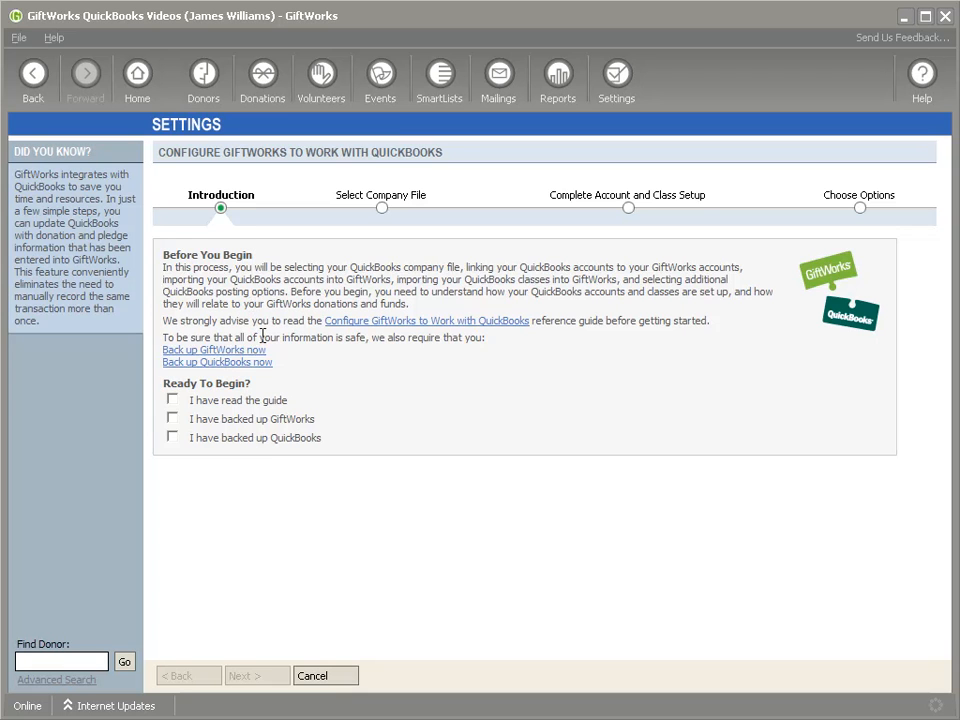
# Step: Consult the QuickBooks configuration reference guide, close it, and back up the GiftWorks database to gw-tr.gbf
pyautogui.click(359, 322)
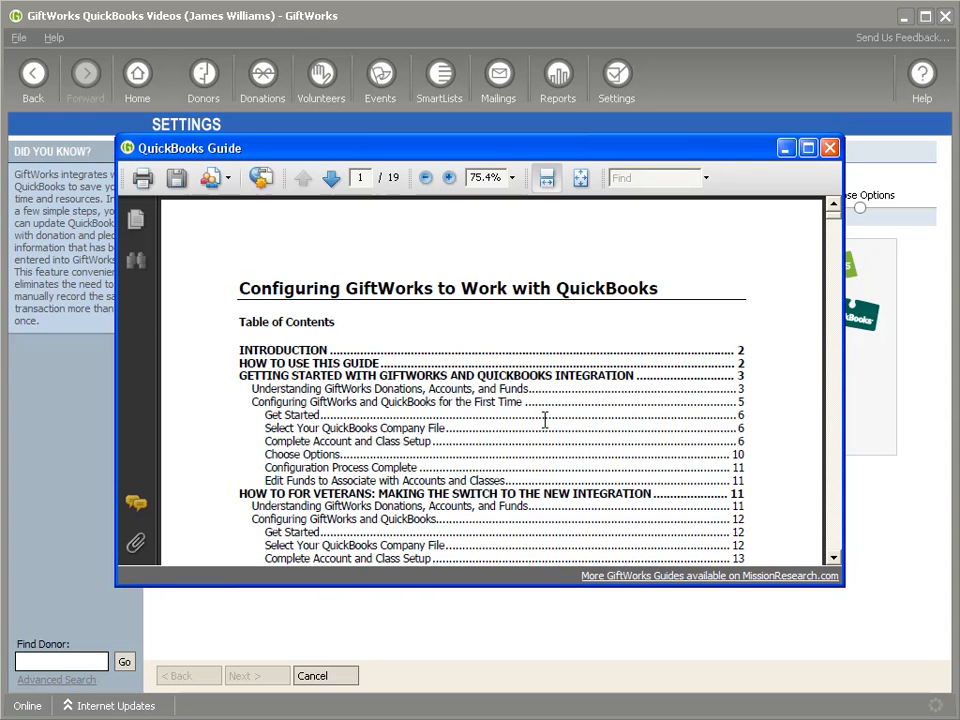
pyautogui.click(830, 149)
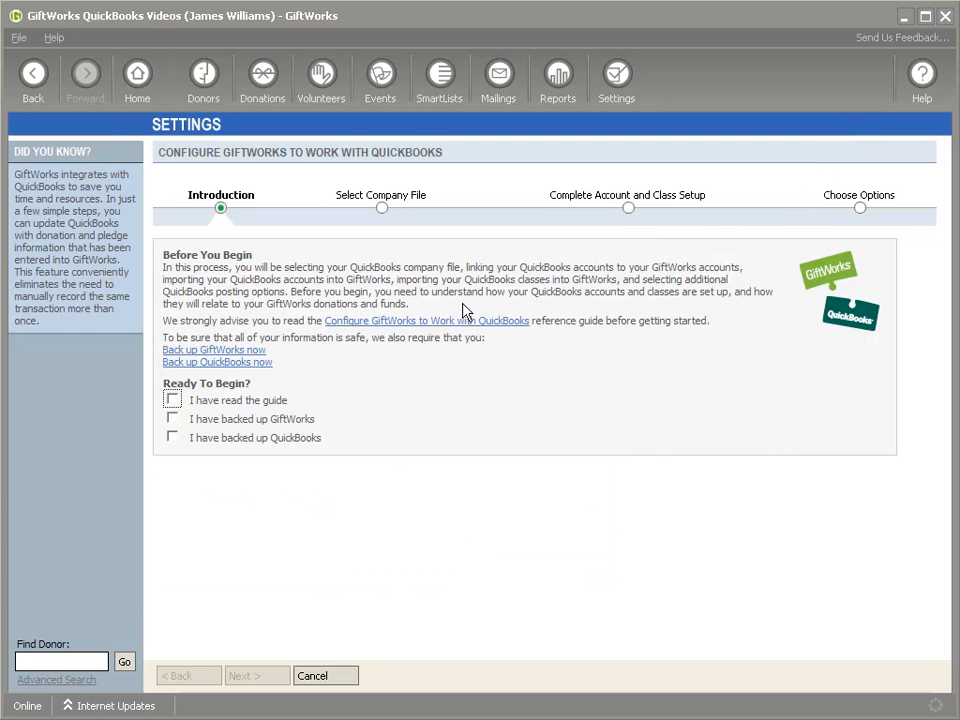
pyautogui.click(245, 352)
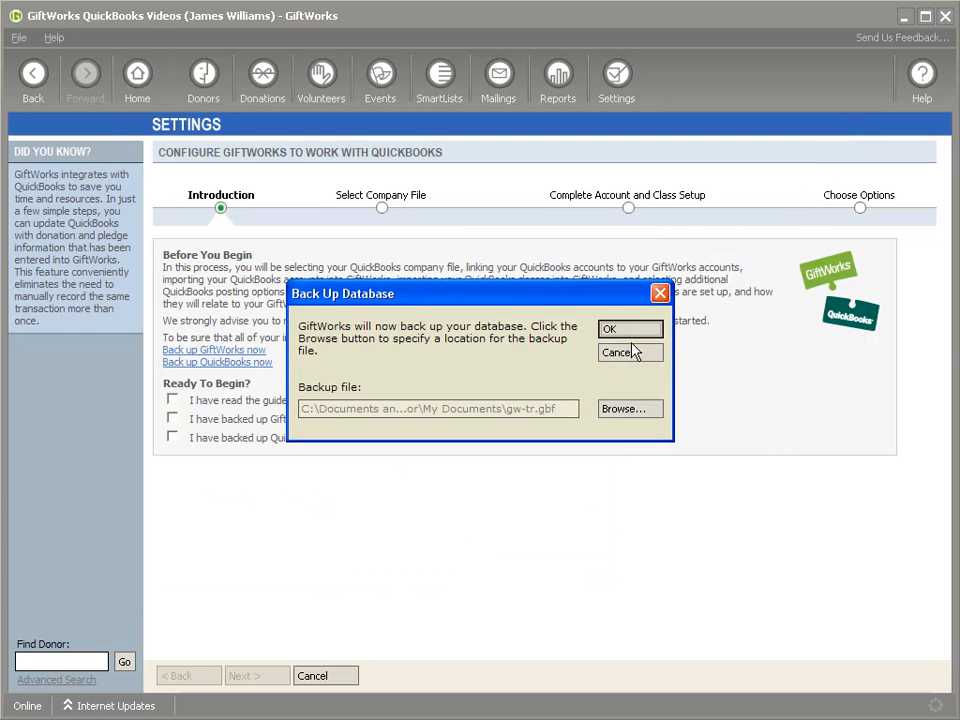
pyautogui.click(630, 329)
pyautogui.click(468, 432)
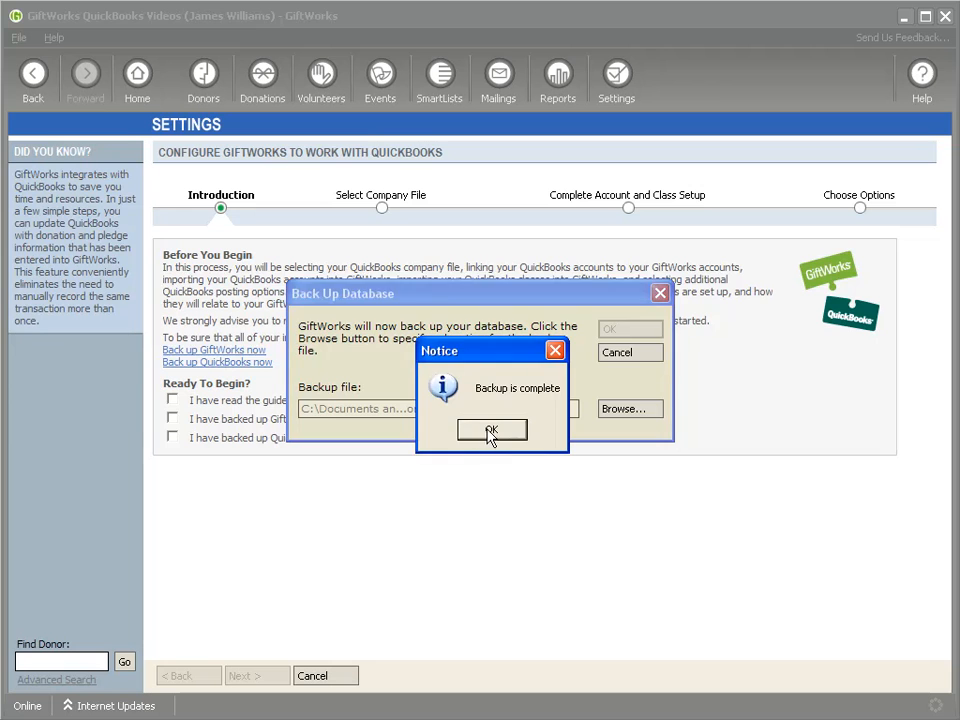
pyautogui.click(489, 430)
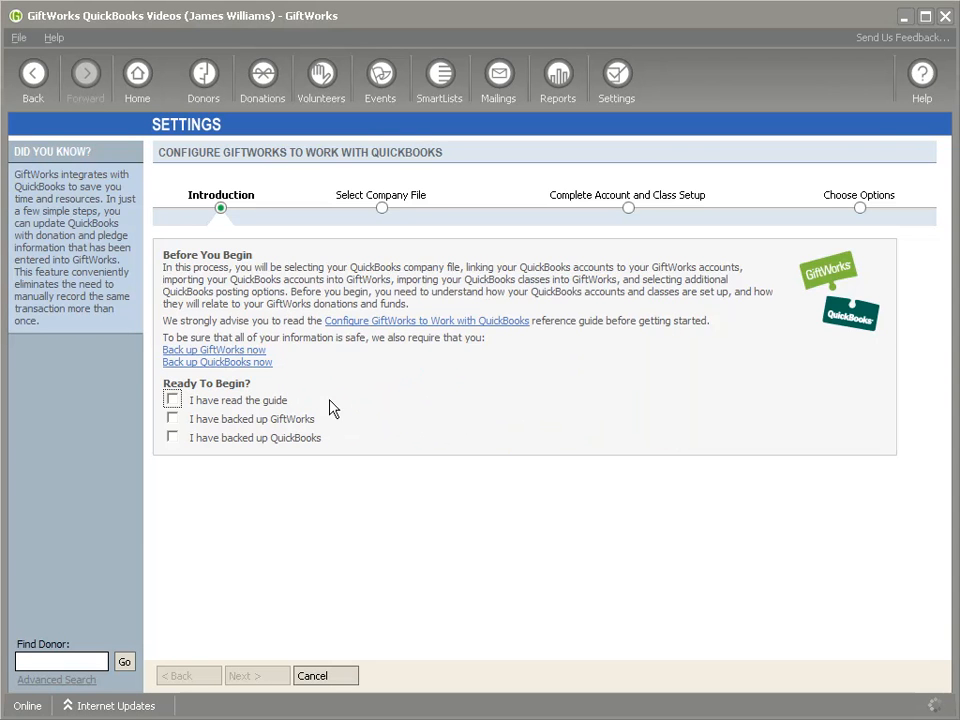
# Step: View the Intuit support page on backing up QuickBooks company files, and close it
pyautogui.click(245, 370)
pyautogui.moveTo(257, 45); pyautogui.dragTo(339, 32)
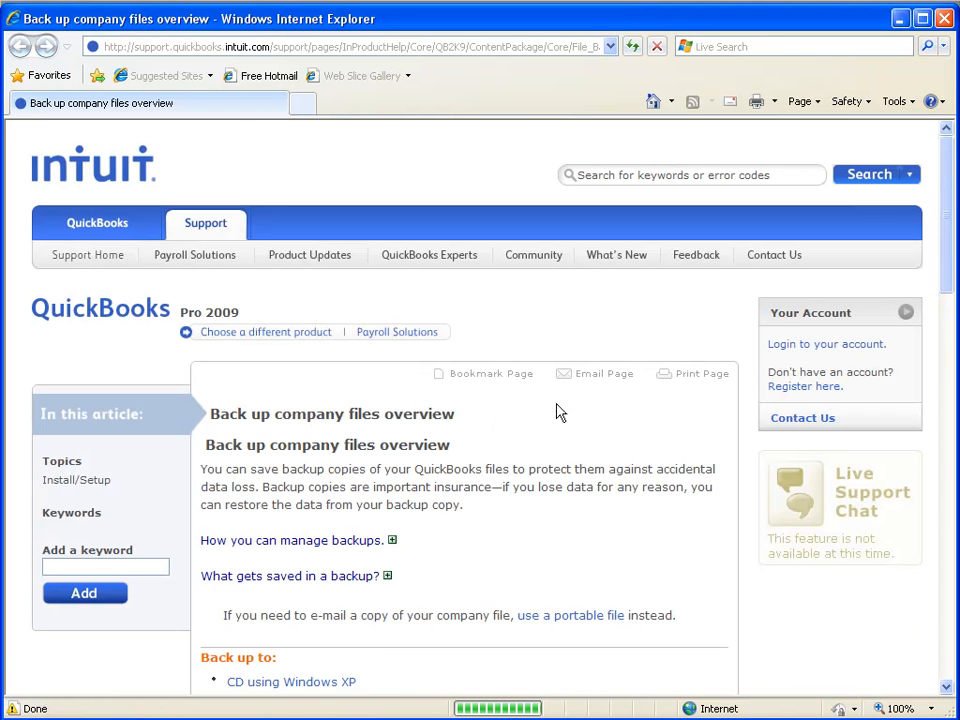
pyautogui.click(946, 19)
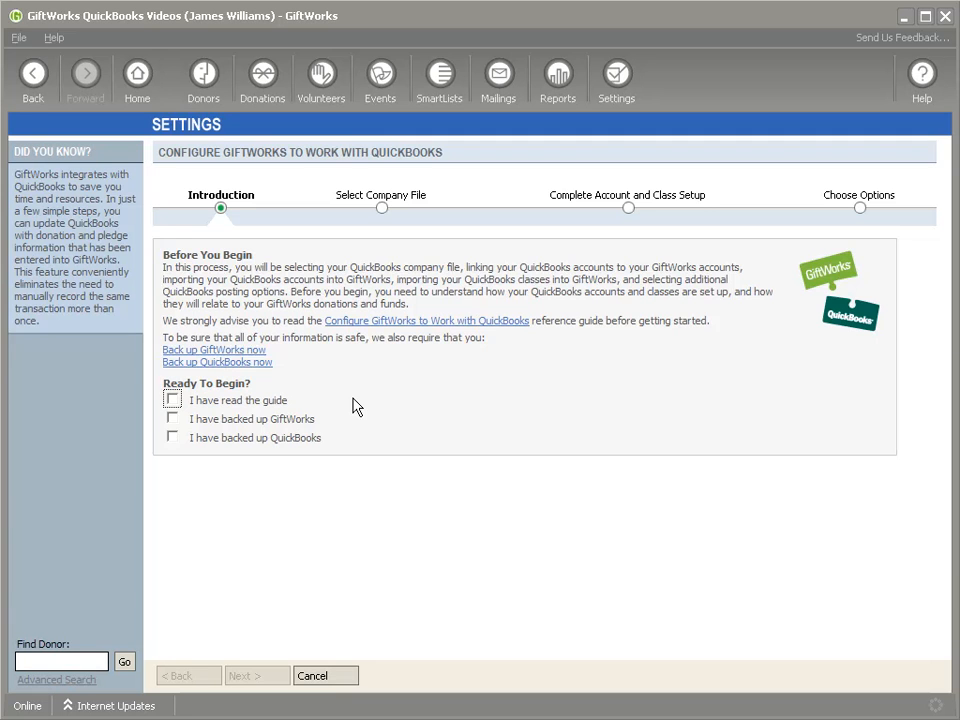
# Step: Confirm that the guide is read and both GiftWorks and QuickBooks are backed up, and continue to company file selection
pyautogui.click(173, 400)
pyautogui.click(174, 419)
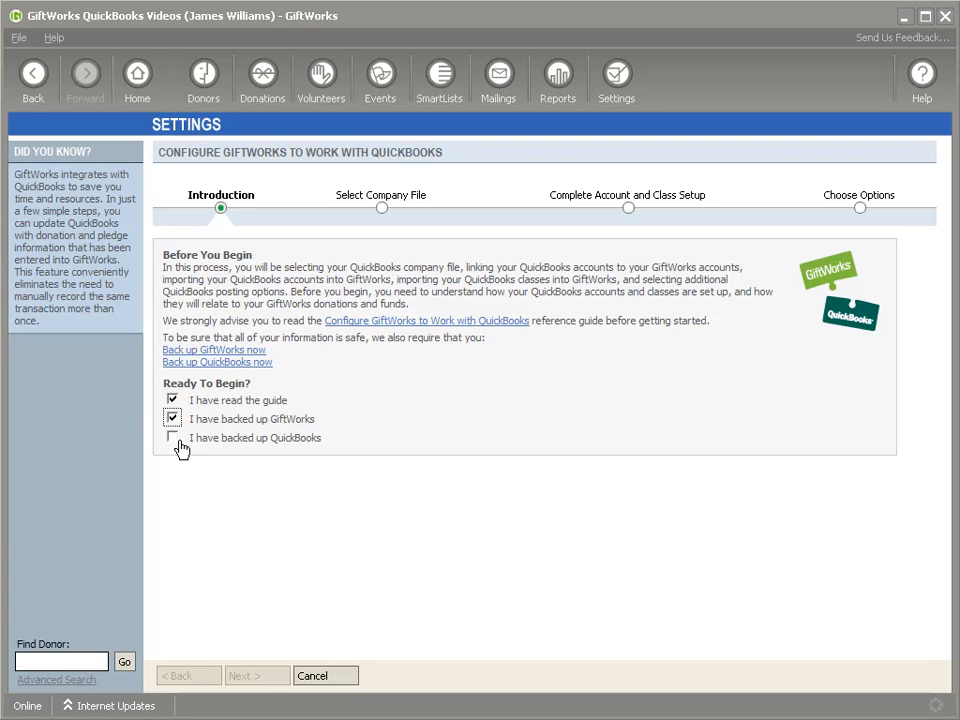
pyautogui.click(174, 440)
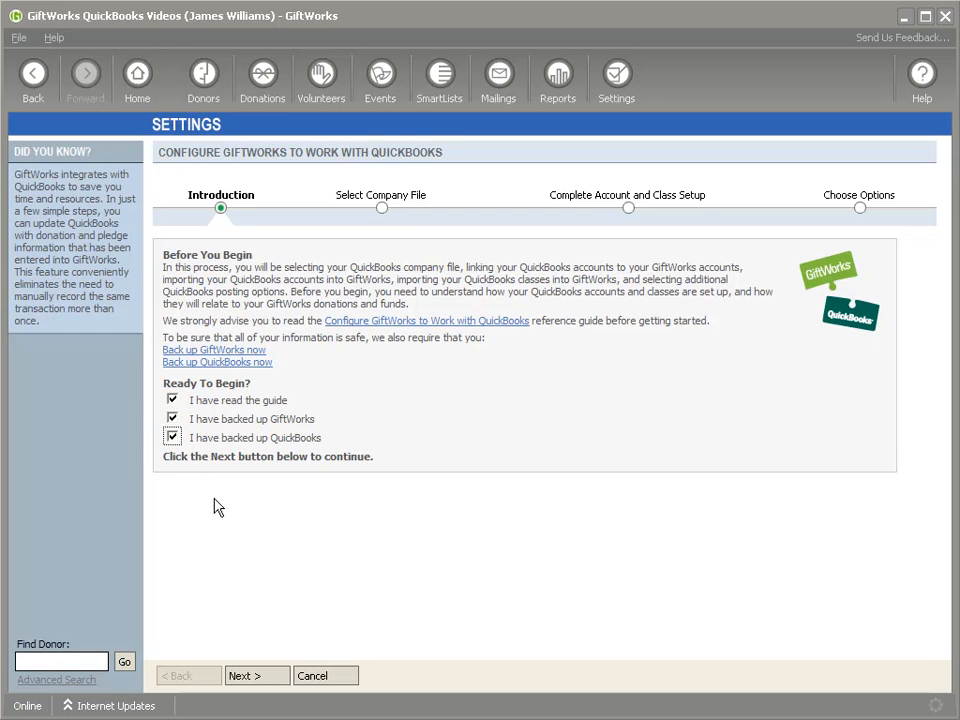
pyautogui.click(248, 677)
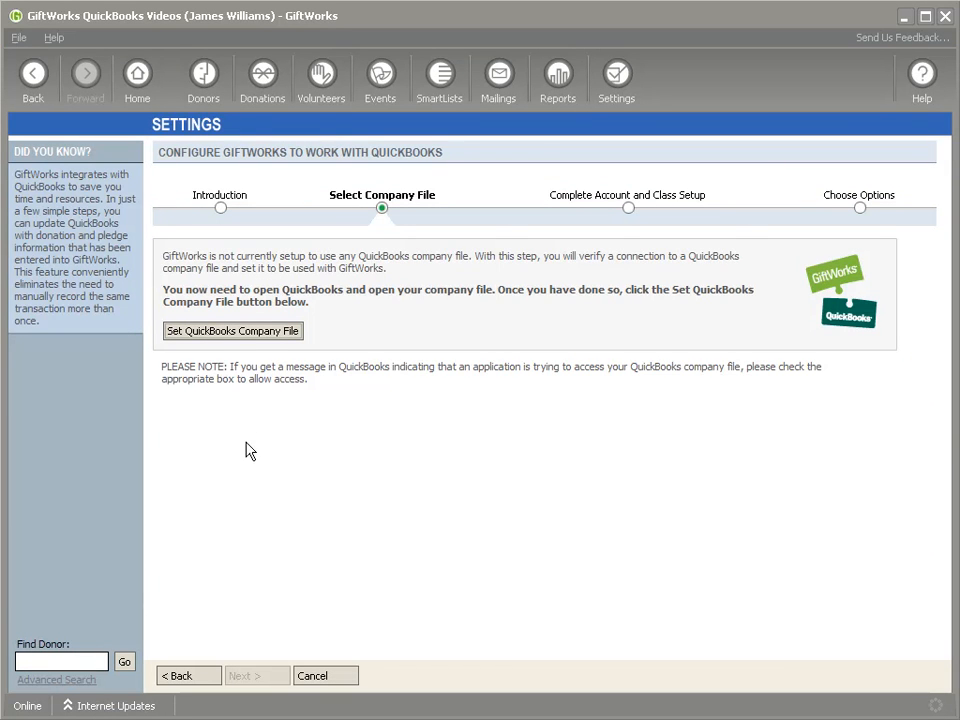
# Step: Set the QuickBooks company file, granting GiftWorks access in QuickBooks whenever this company file is open
pyautogui.click(241, 338)
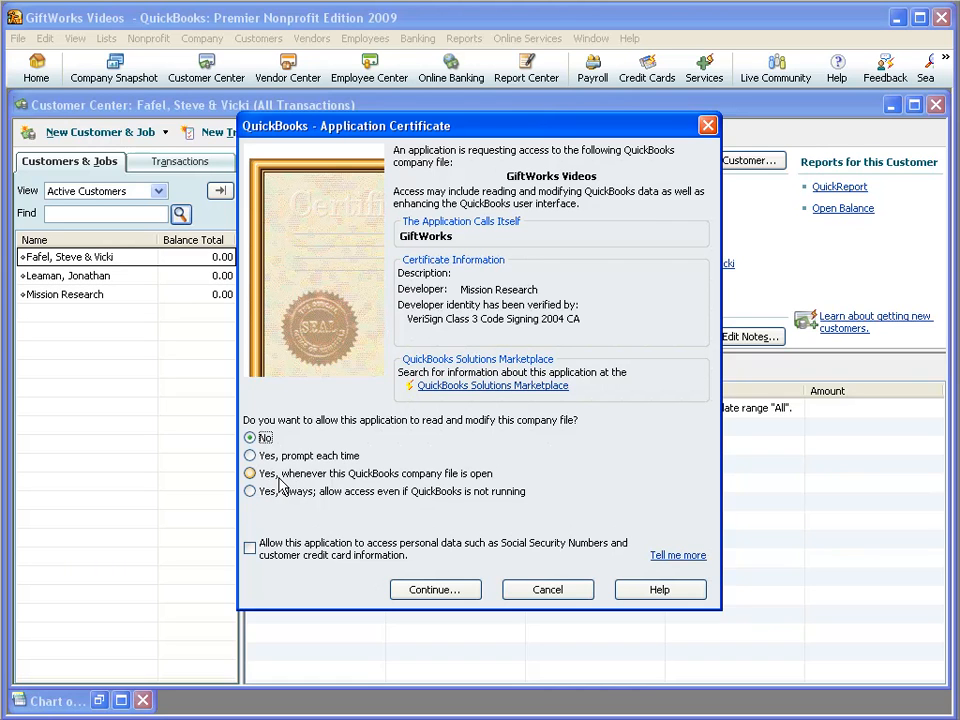
pyautogui.click(374, 476)
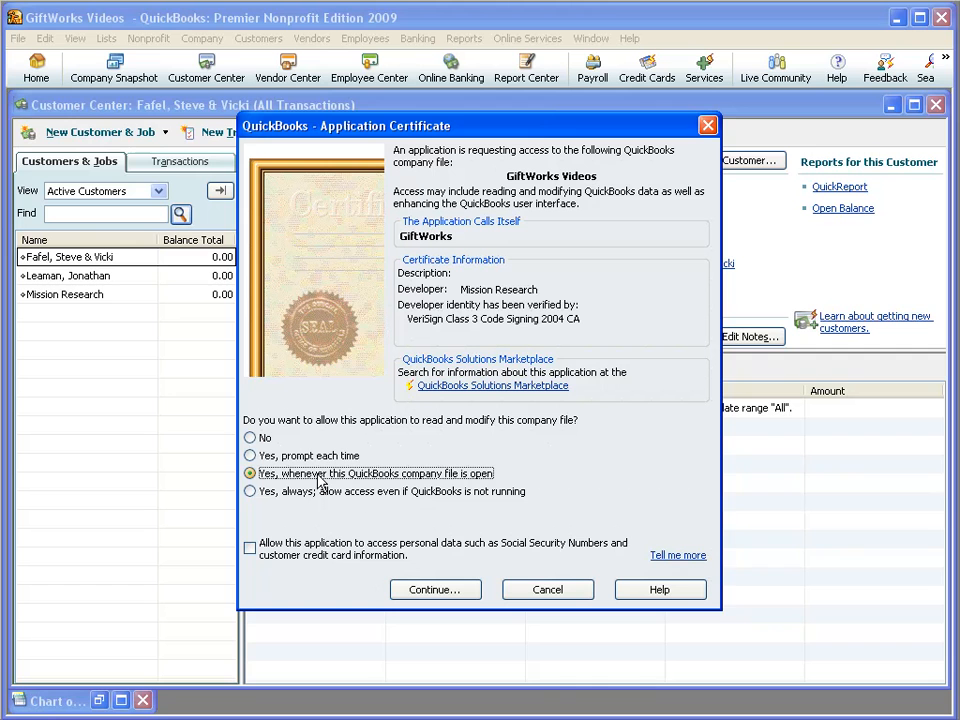
pyautogui.click(405, 591)
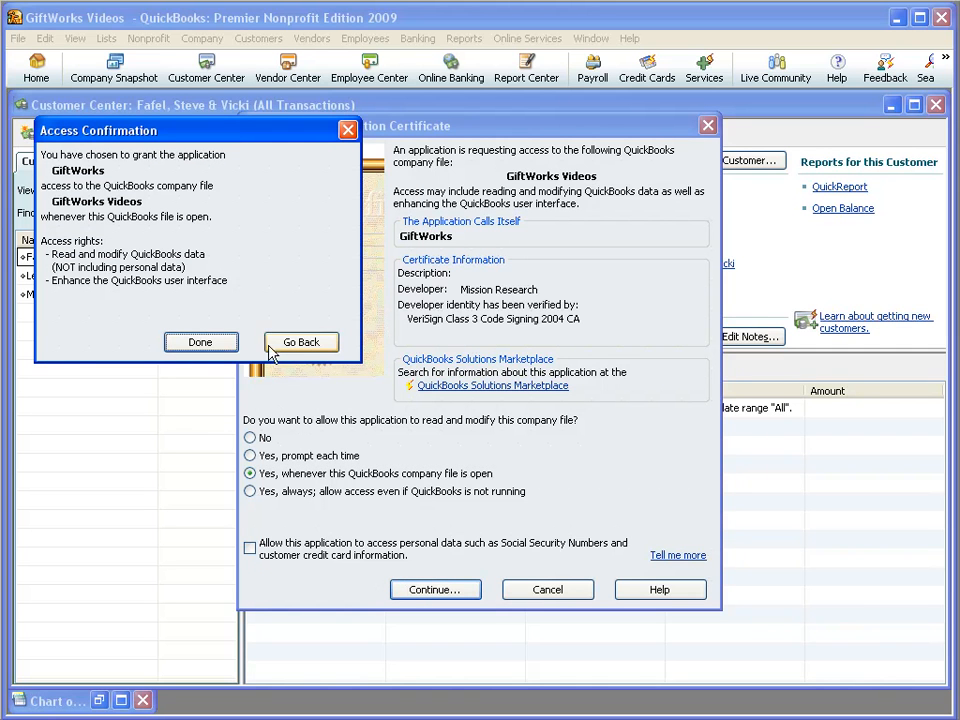
pyautogui.click(199, 342)
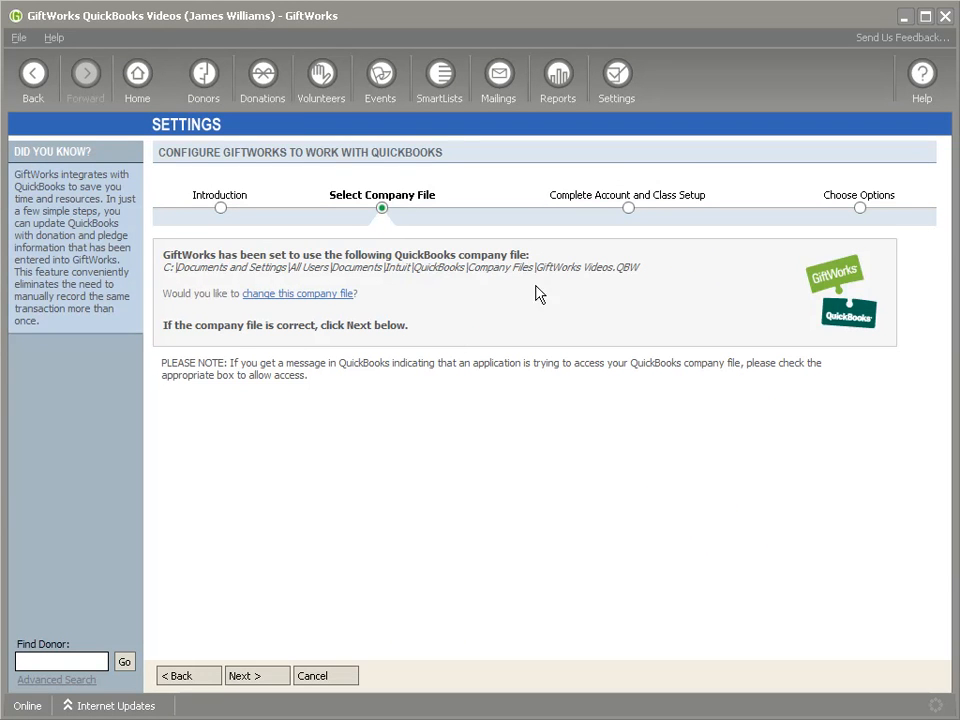
# Step: Accept the company file and start the account and class setup, continuing past its introduction to account linking
pyautogui.click(256, 677)
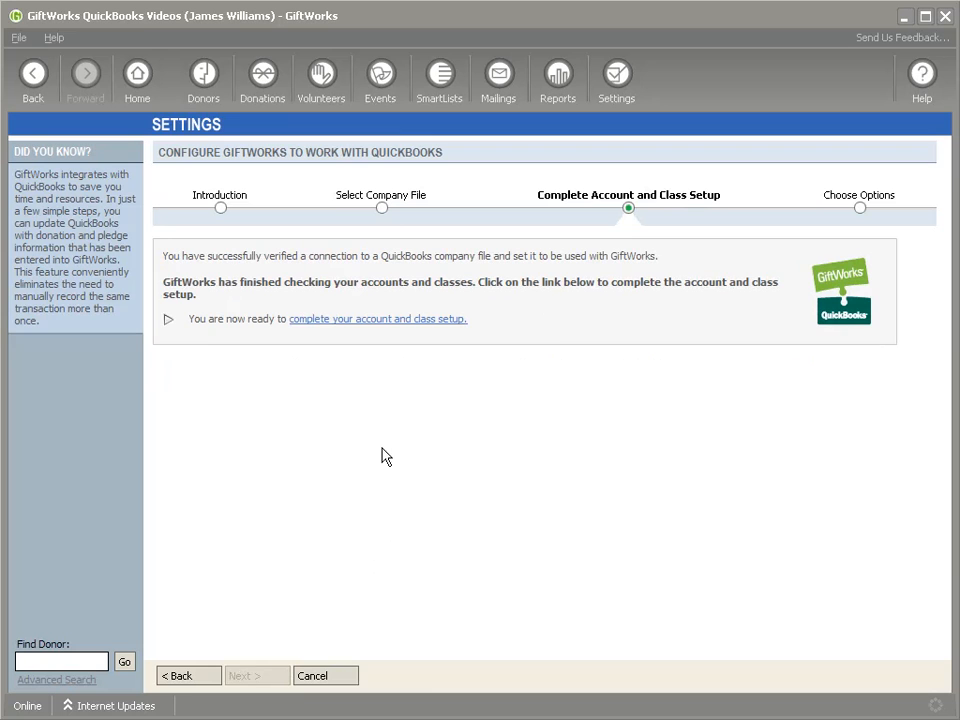
pyautogui.click(330, 320)
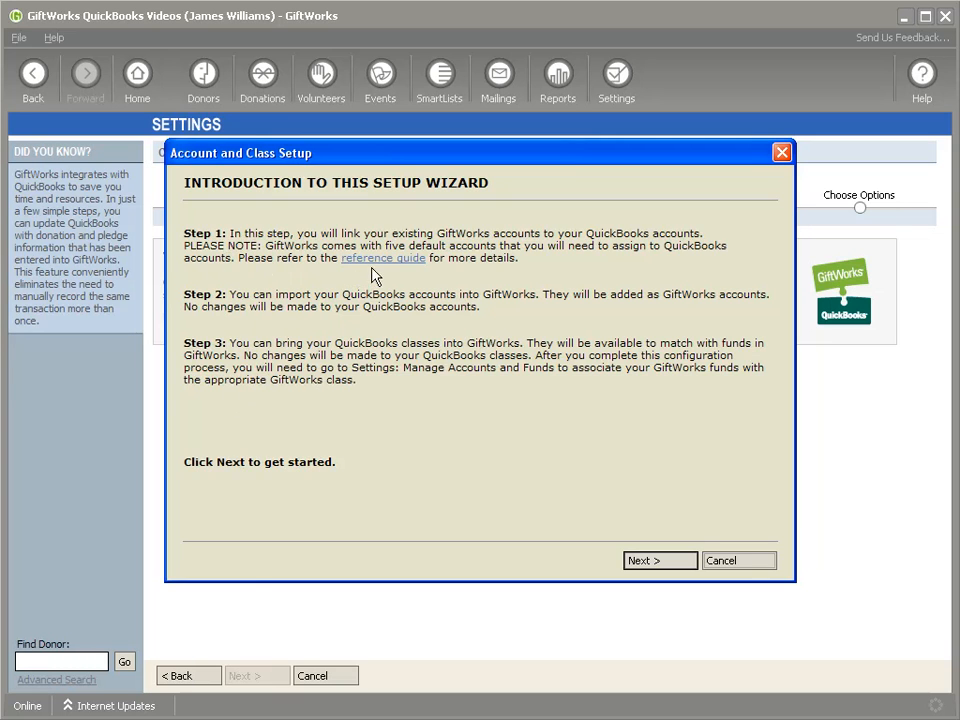
pyautogui.click(627, 558)
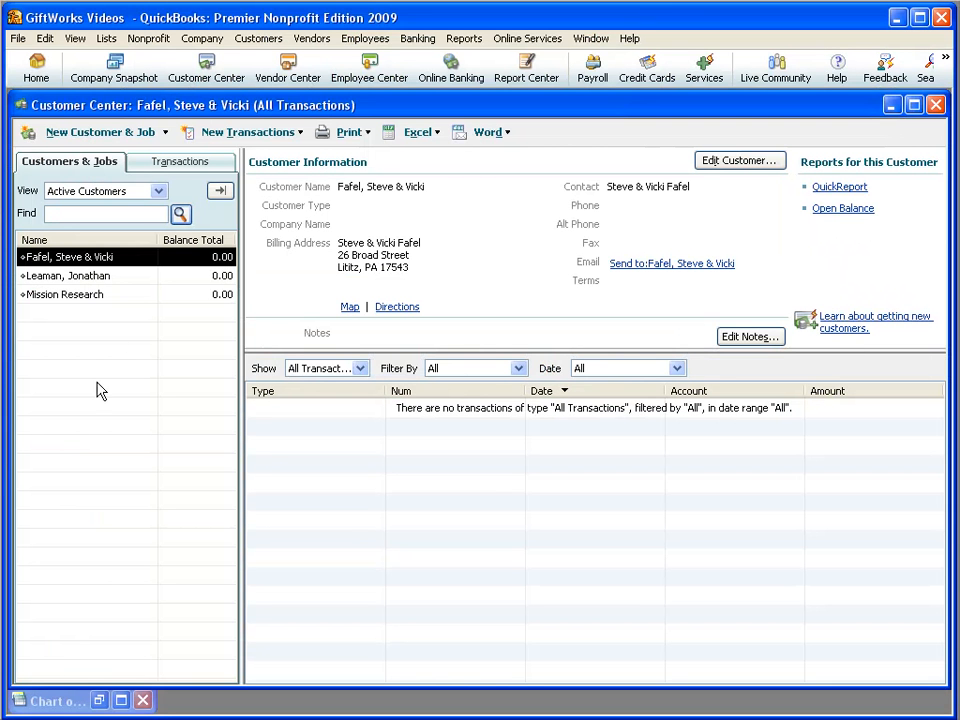
# Step: Switch to QuickBooks and examine the Chart of Accounts for accounts to match with GiftWorks, then minimize the list
pyautogui.click(104, 38)
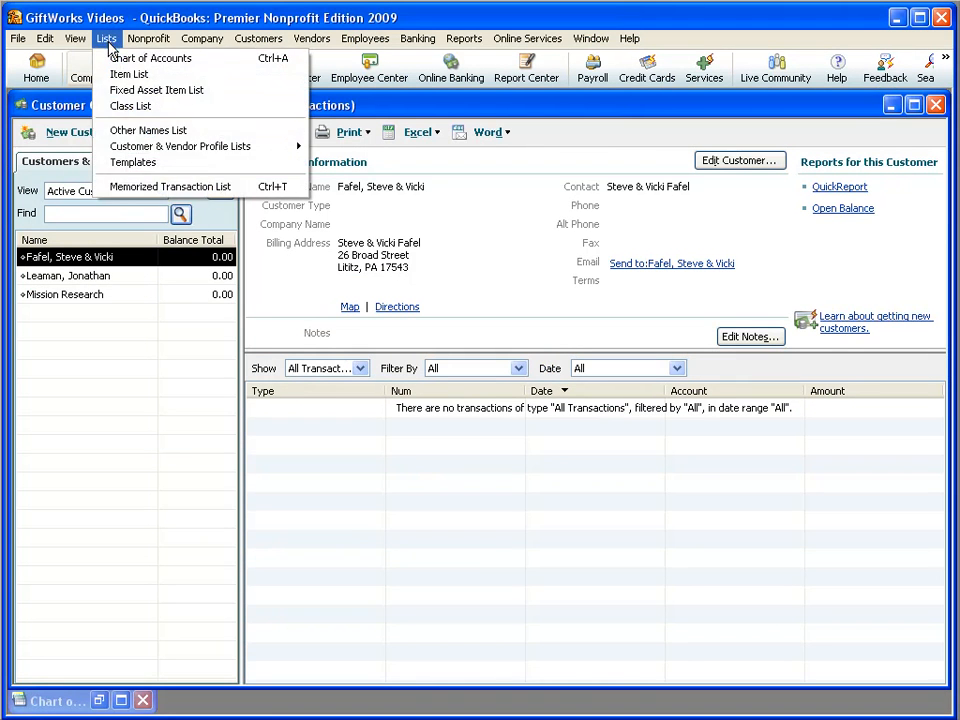
pyautogui.click(119, 62)
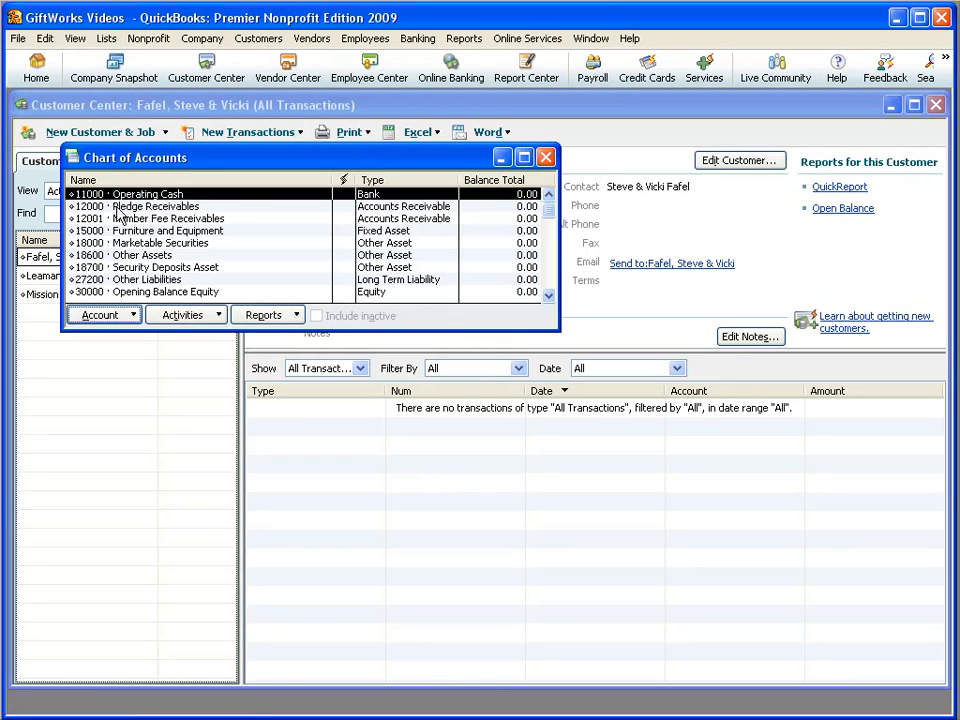
pyautogui.click(504, 163)
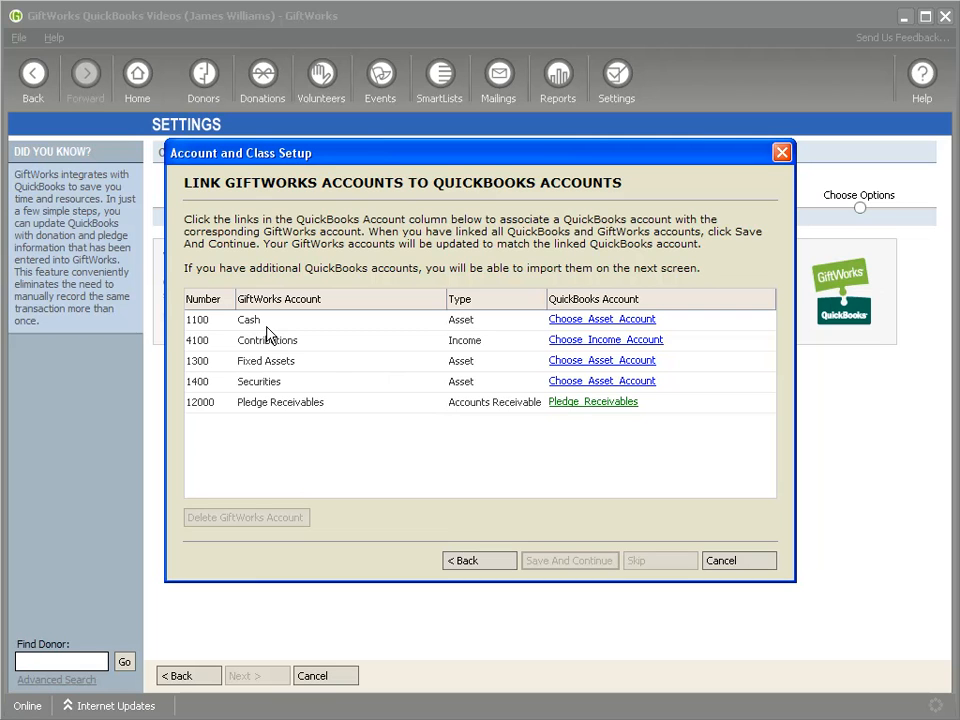
# Step: Link the GiftWorks Cash account to Operating Cash and the Contributions account to Direct Public Support
pyautogui.click(563, 322)
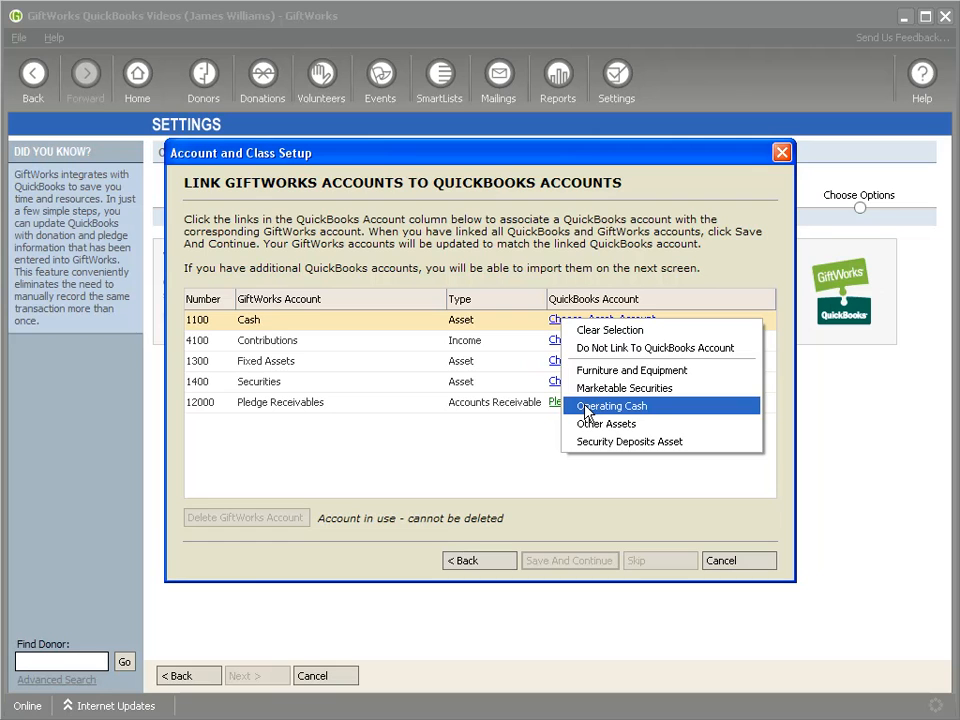
pyautogui.click(586, 408)
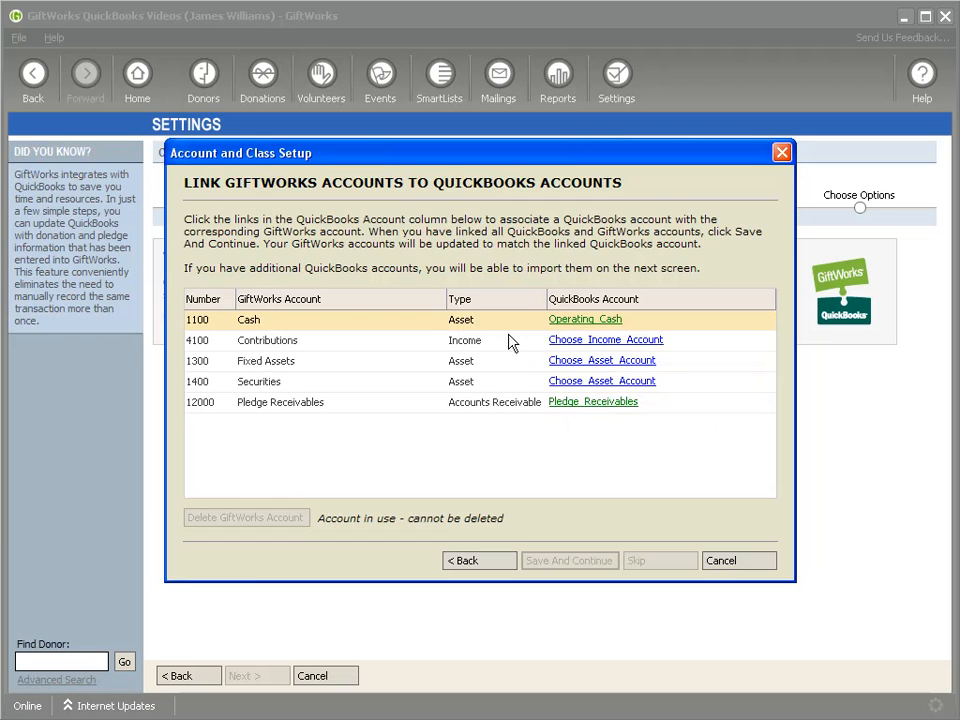
pyautogui.click(556, 343)
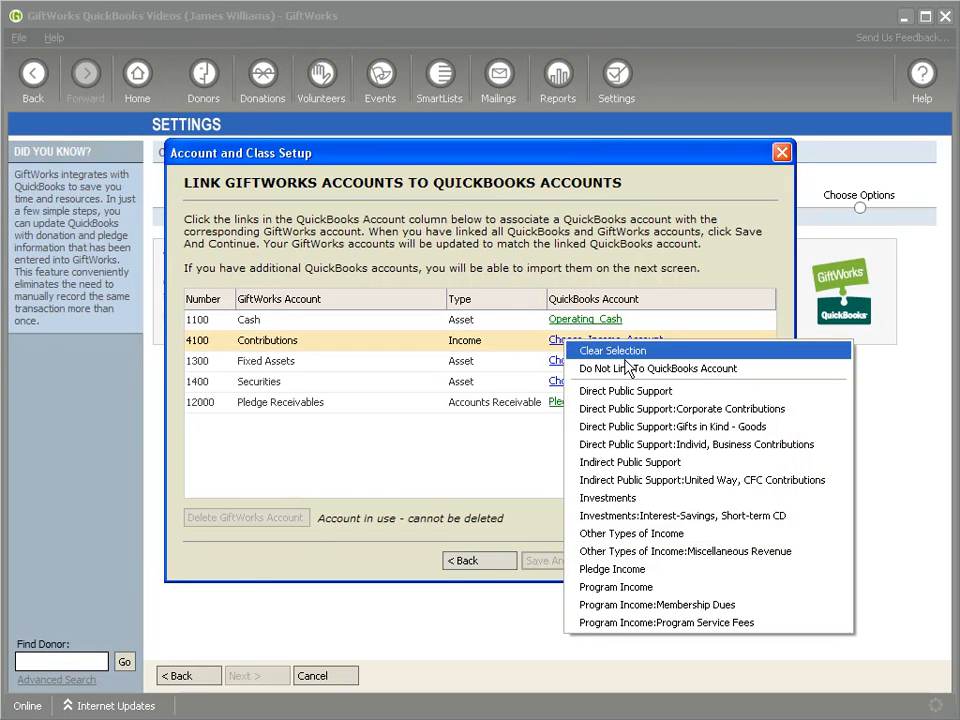
pyautogui.click(618, 393)
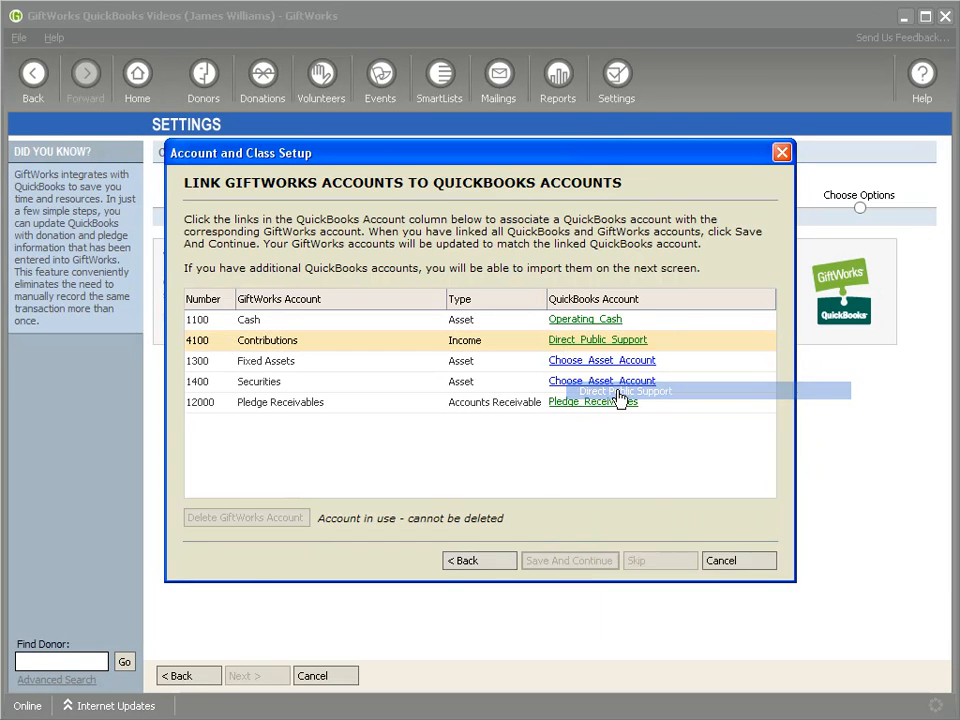
# Step: Link Fixed Assets to Furniture and Equipment and Securities to Marketable Securities, and save the account links
pyautogui.click(568, 362)
pyautogui.click(607, 414)
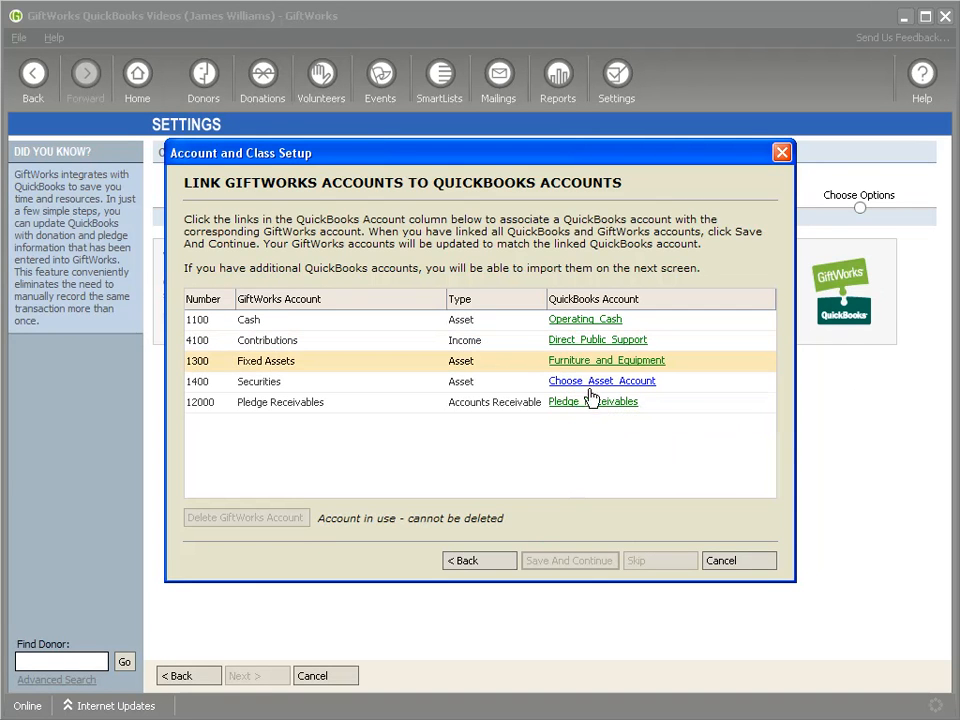
pyautogui.click(584, 382)
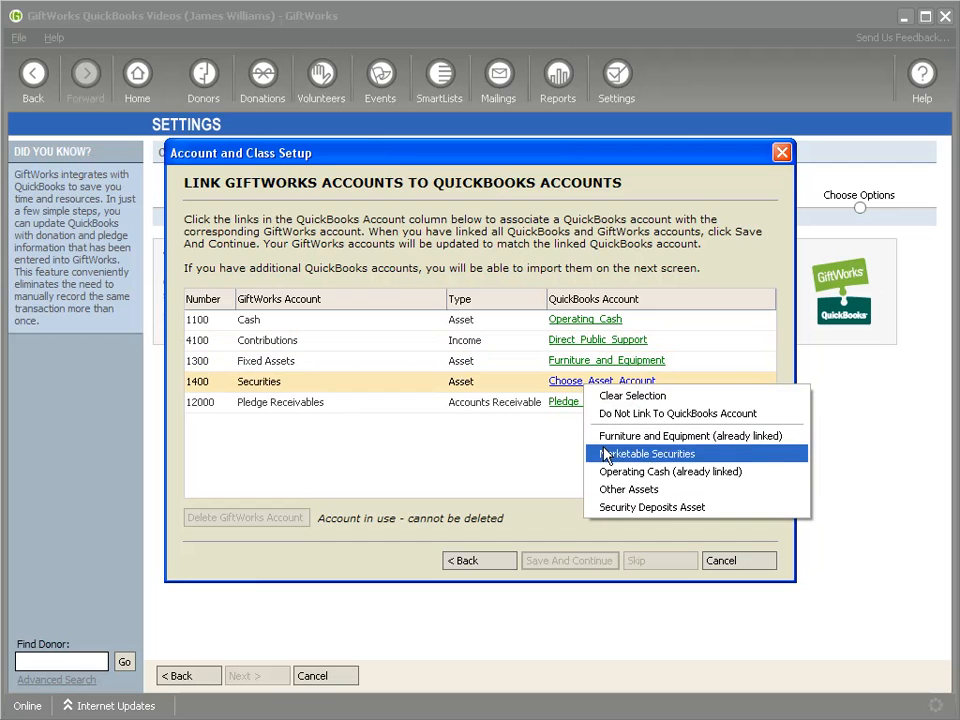
pyautogui.click(605, 454)
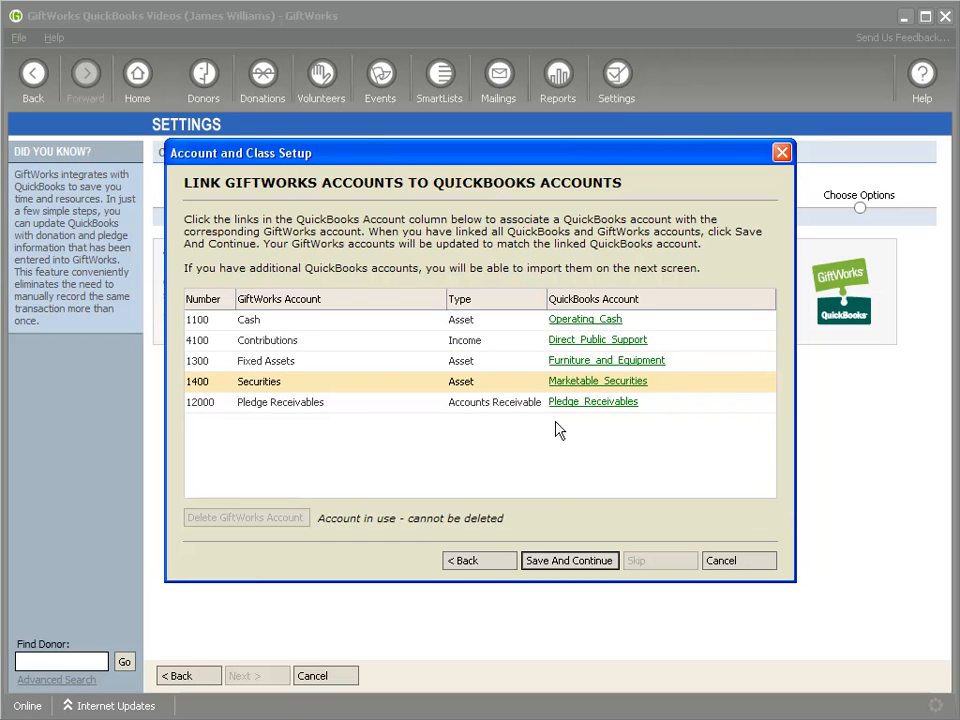
pyautogui.click(546, 562)
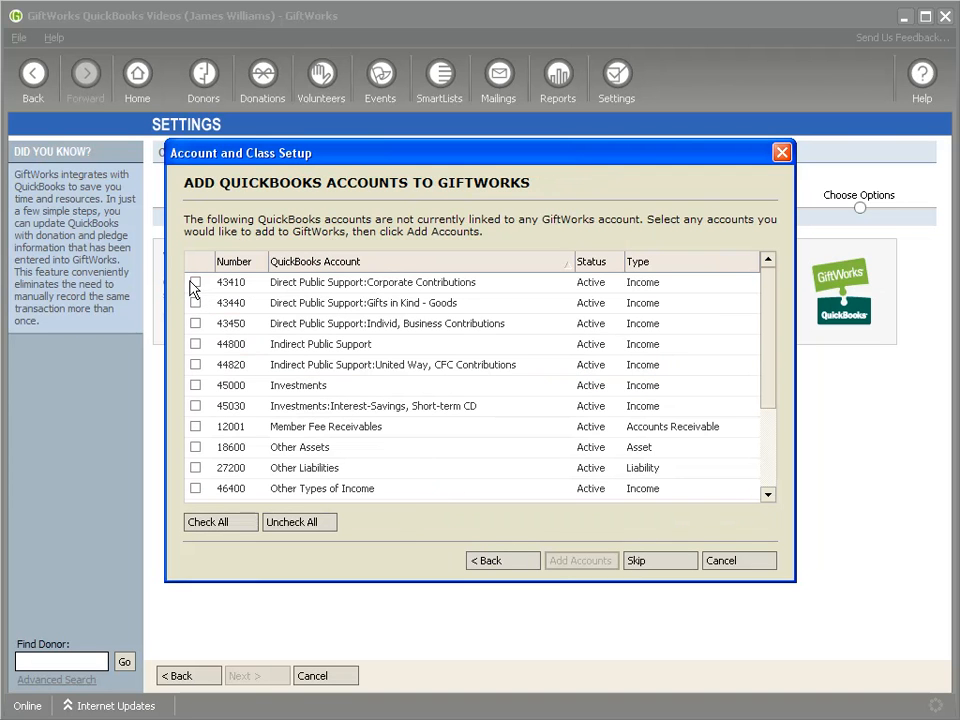
# Step: Add the Direct Public Support accounts Corporate Contributions, Gifts in Kind - Goods and Individ, Business Contributions, plus Other Types of Income, to GiftWorks
pyautogui.click(196, 284)
pyautogui.click(196, 284)
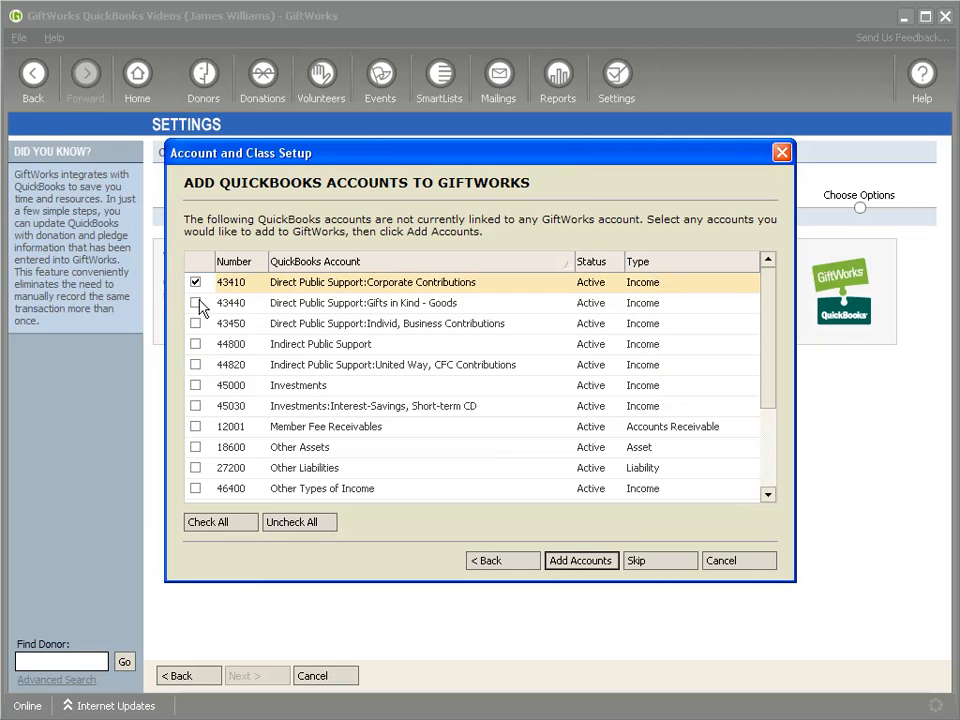
pyautogui.click(196, 303)
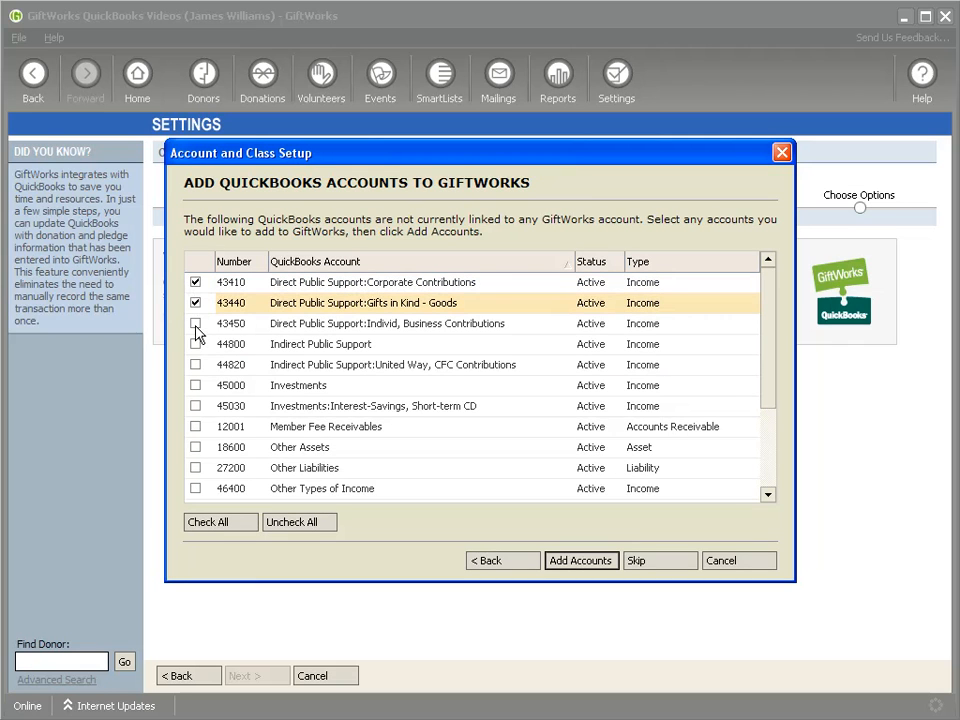
pyautogui.click(196, 326)
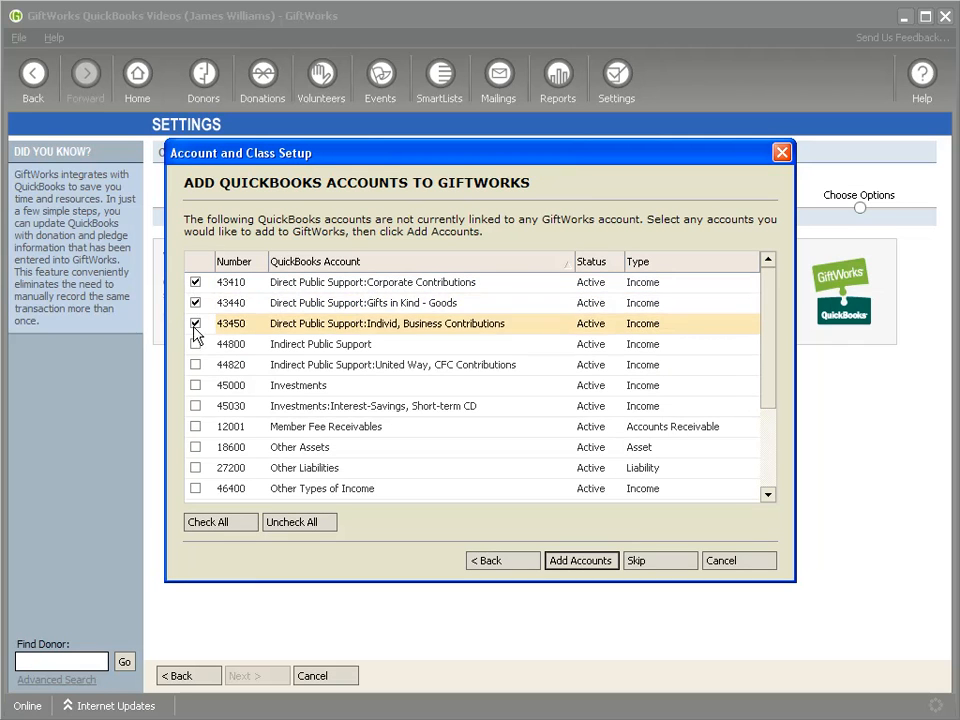
pyautogui.click(196, 488)
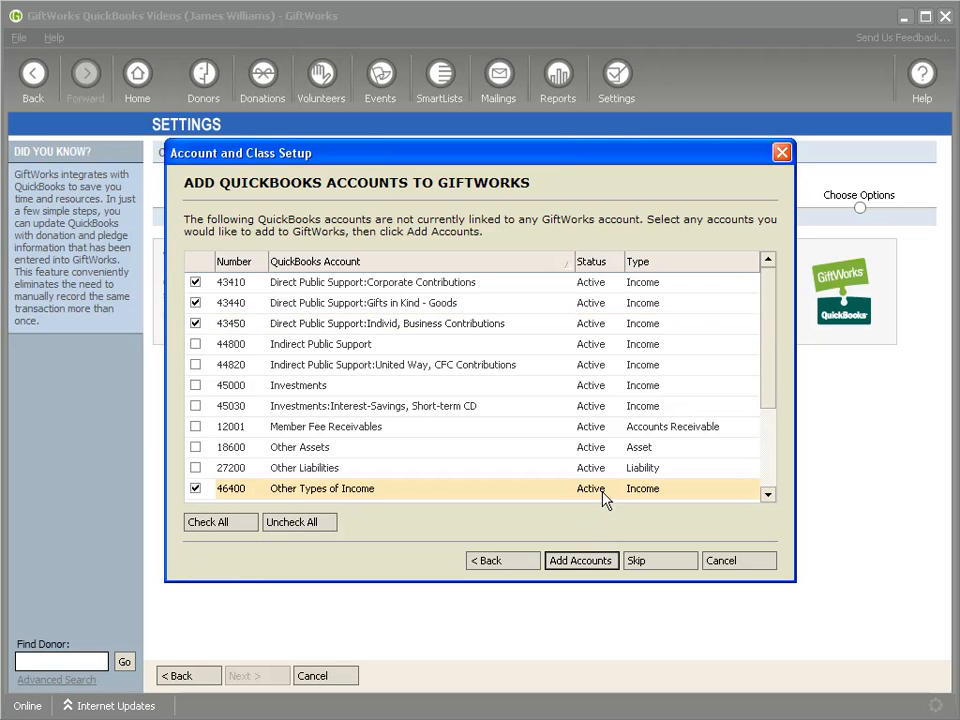
pyautogui.click(580, 562)
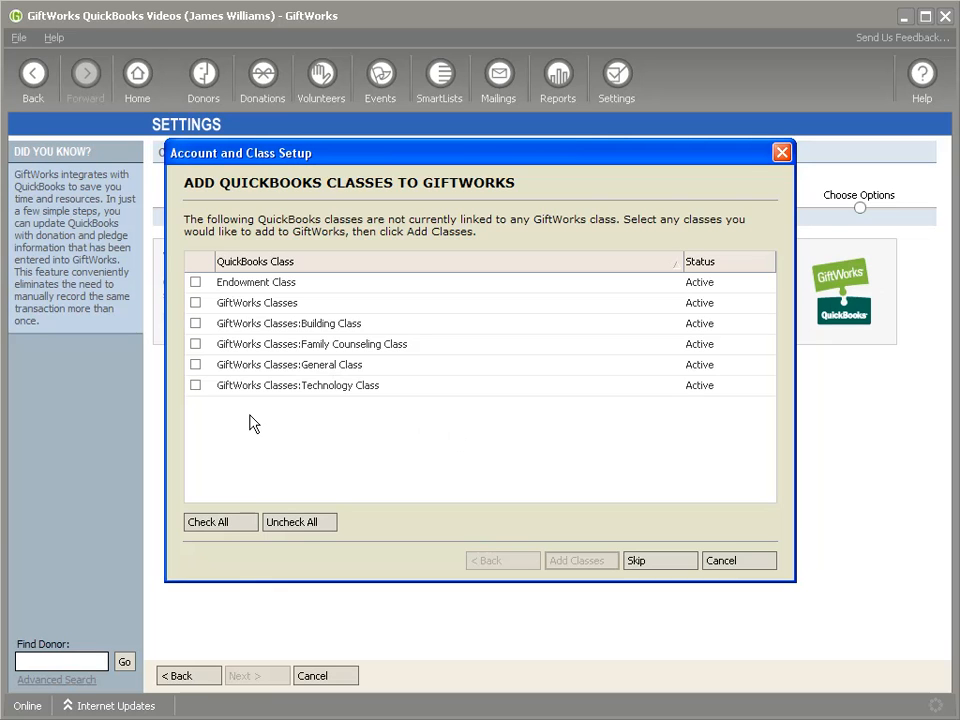
# Step: Add the Building, Family Counseling, General and Technology classes under GiftWorks Classes from QuickBooks to GiftWorks
pyautogui.click(195, 323)
pyautogui.click(195, 344)
pyautogui.click(195, 364)
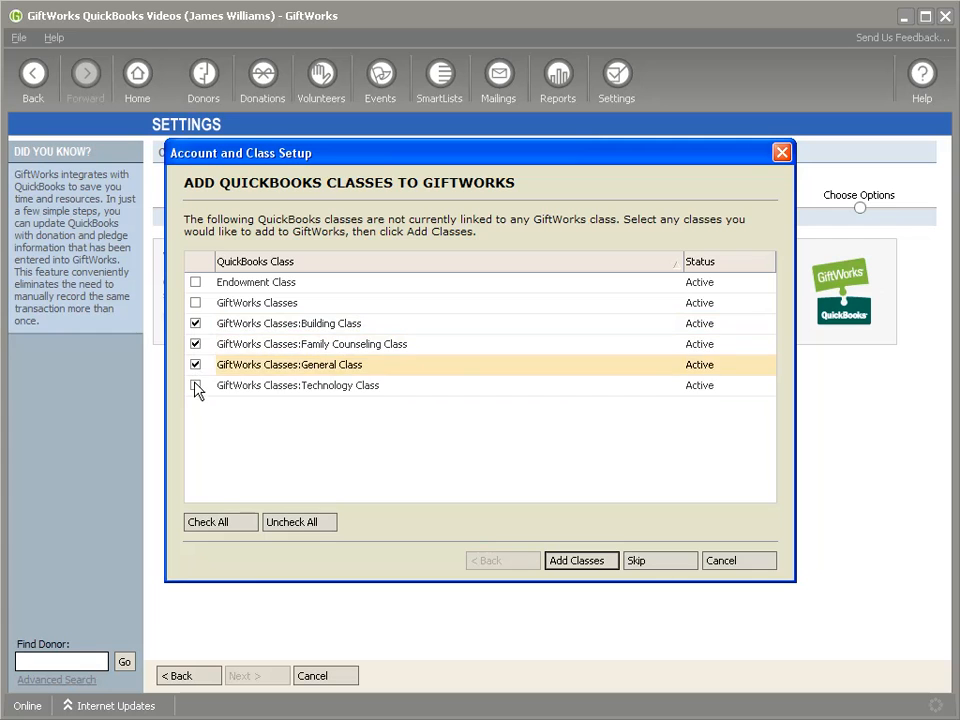
pyautogui.click(195, 385)
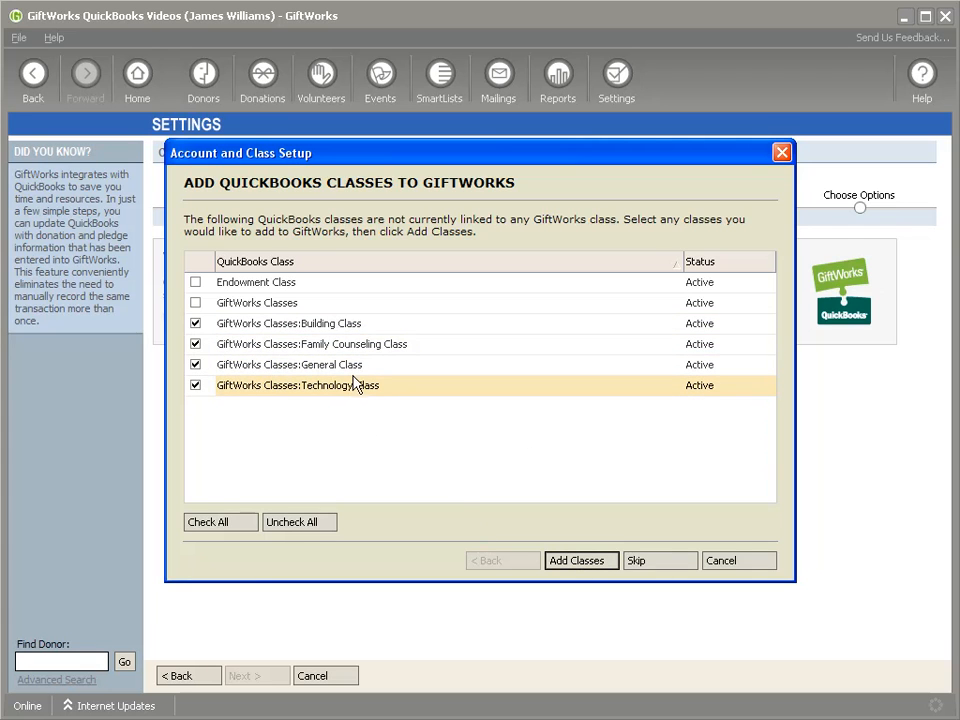
pyautogui.click(576, 563)
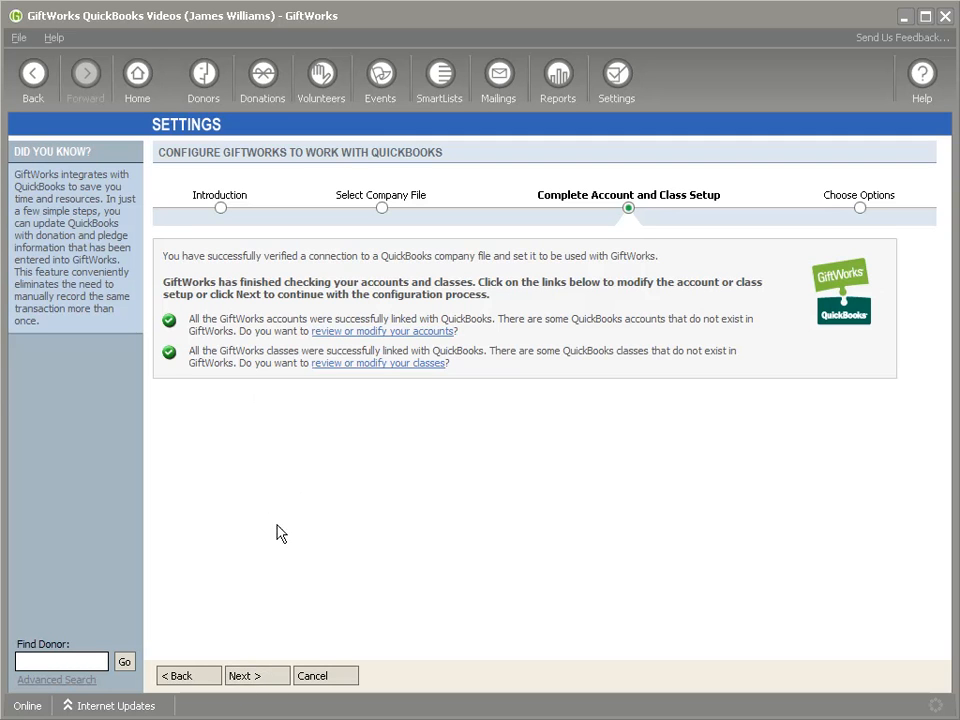
# Step: Format customer names the same as the GiftWorks Donor Display Names, include the name on the first billing address line, and complete the configuration
pyautogui.click(252, 679)
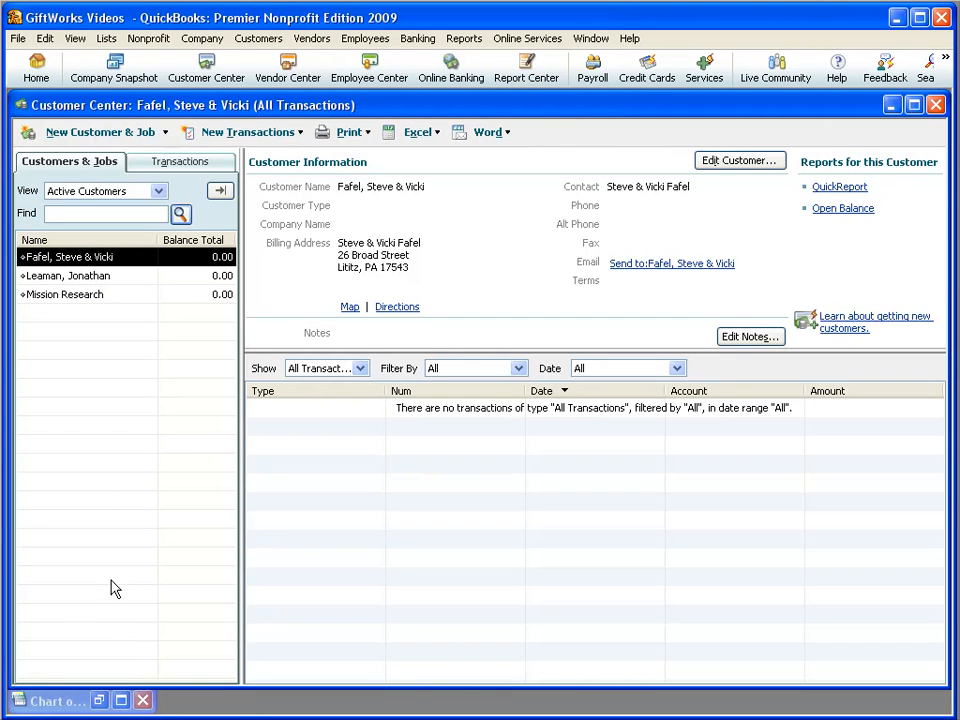
pyautogui.hotkey('alt', 'Tab')
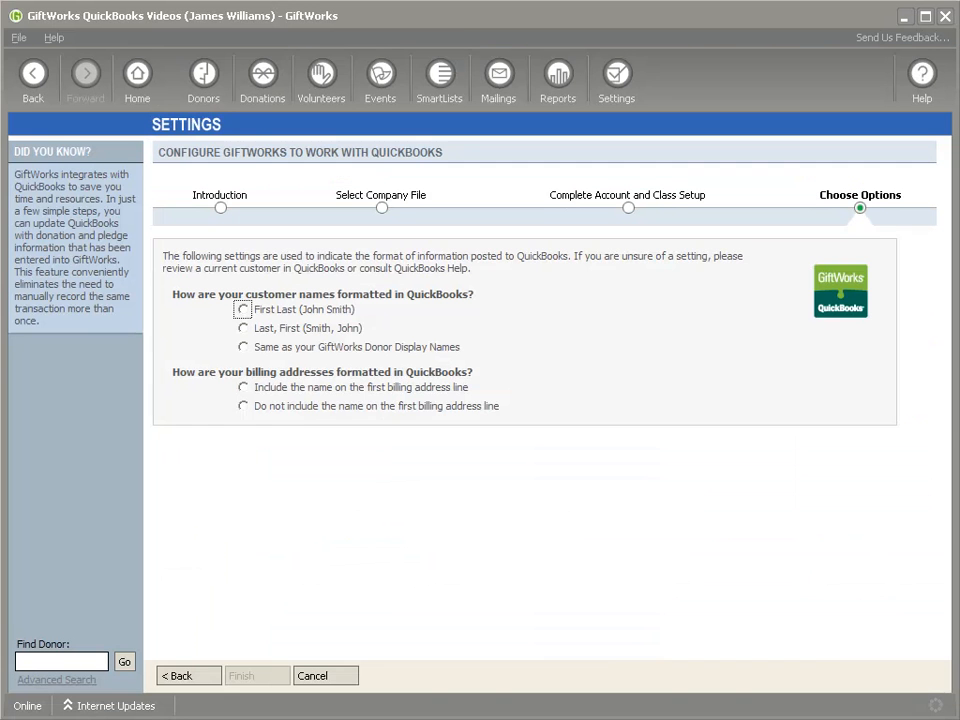
pyautogui.click(244, 348)
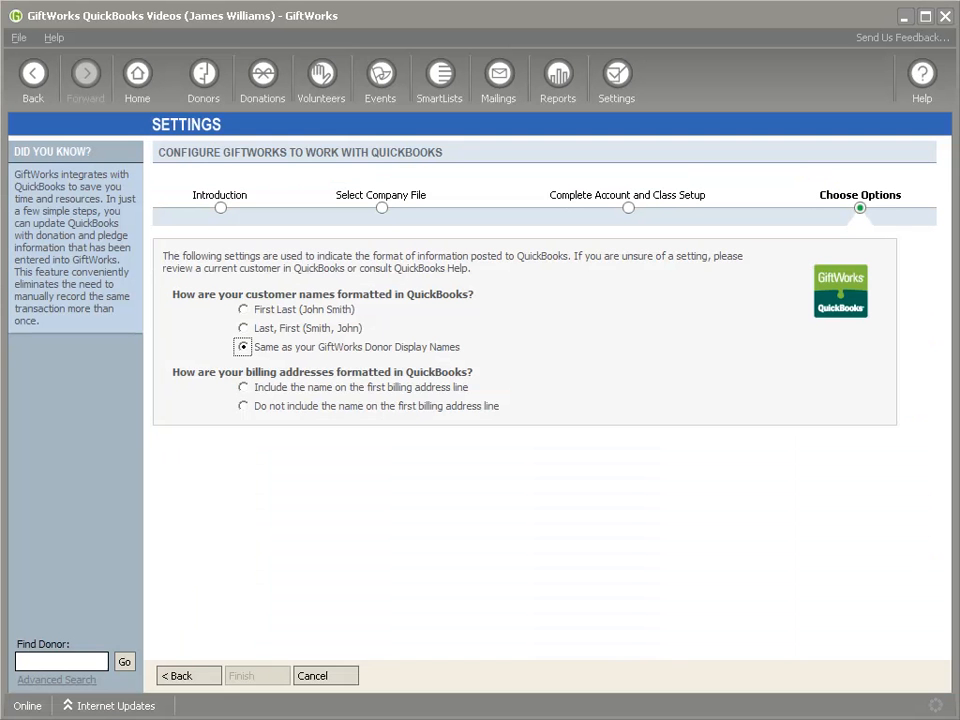
pyautogui.click(244, 388)
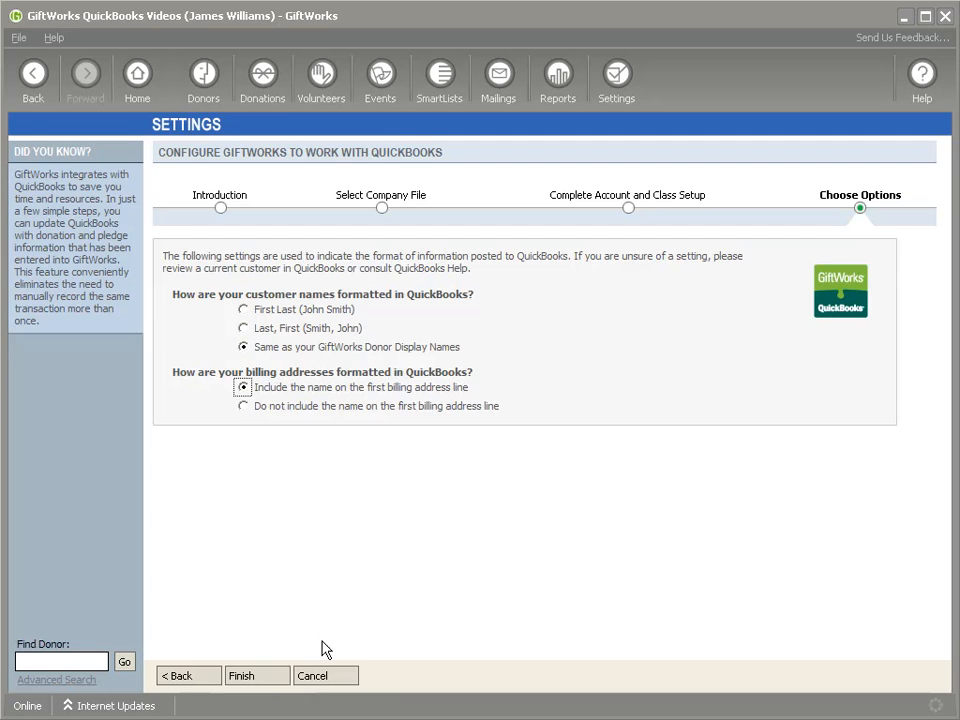
pyautogui.click(247, 679)
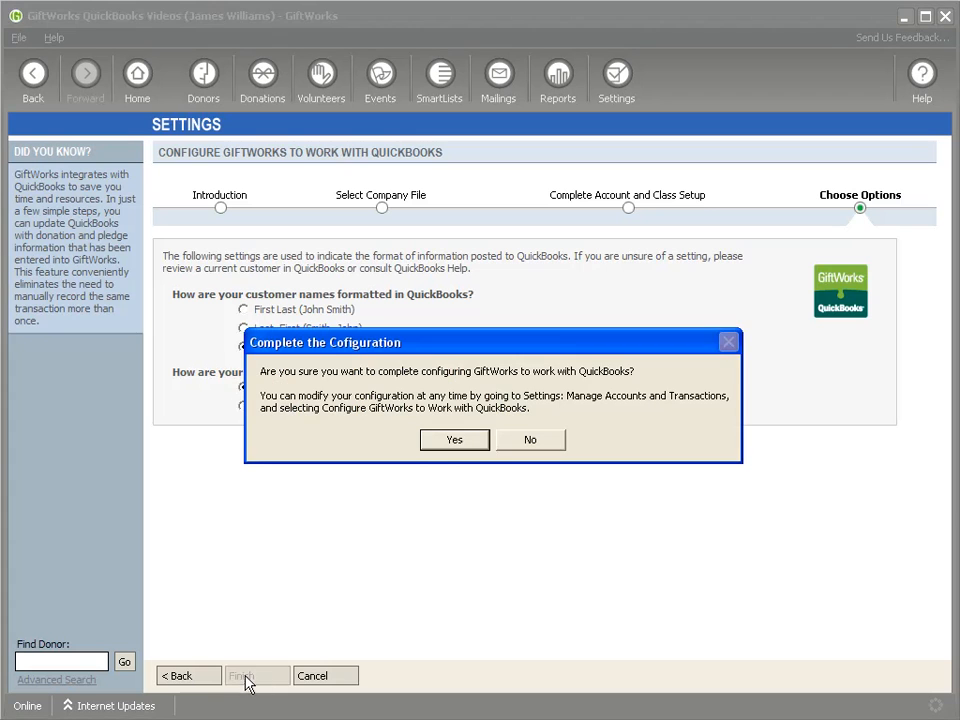
pyautogui.click(445, 449)
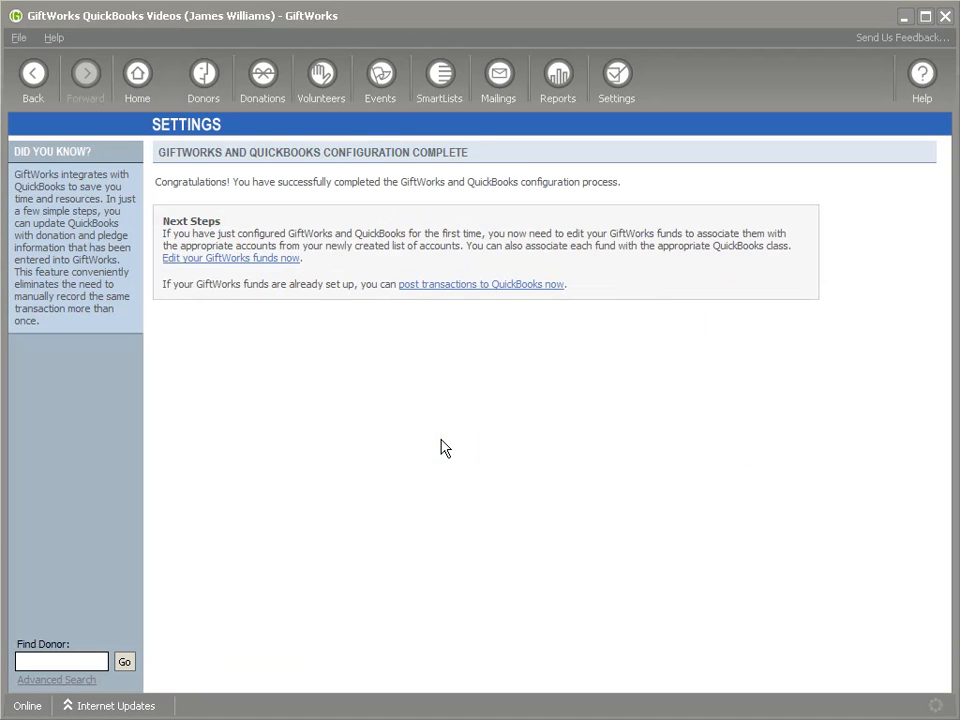
# Step: Edit the General Fund to use the class GiftWorks Classes:General Class, and save the fund settings
pyautogui.click(197, 259)
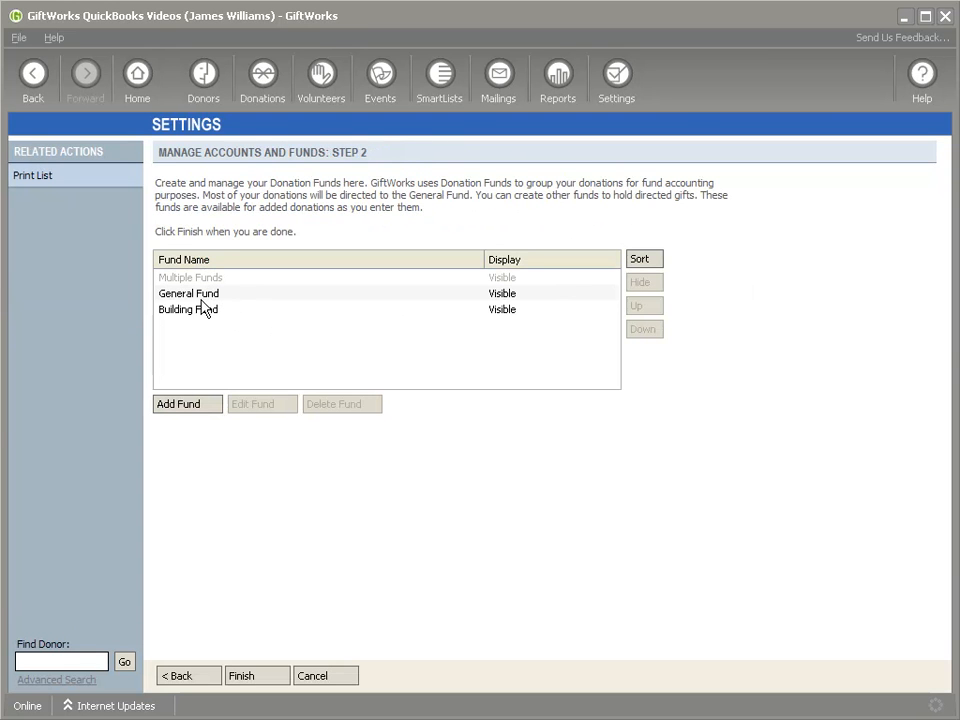
pyautogui.click(200, 295)
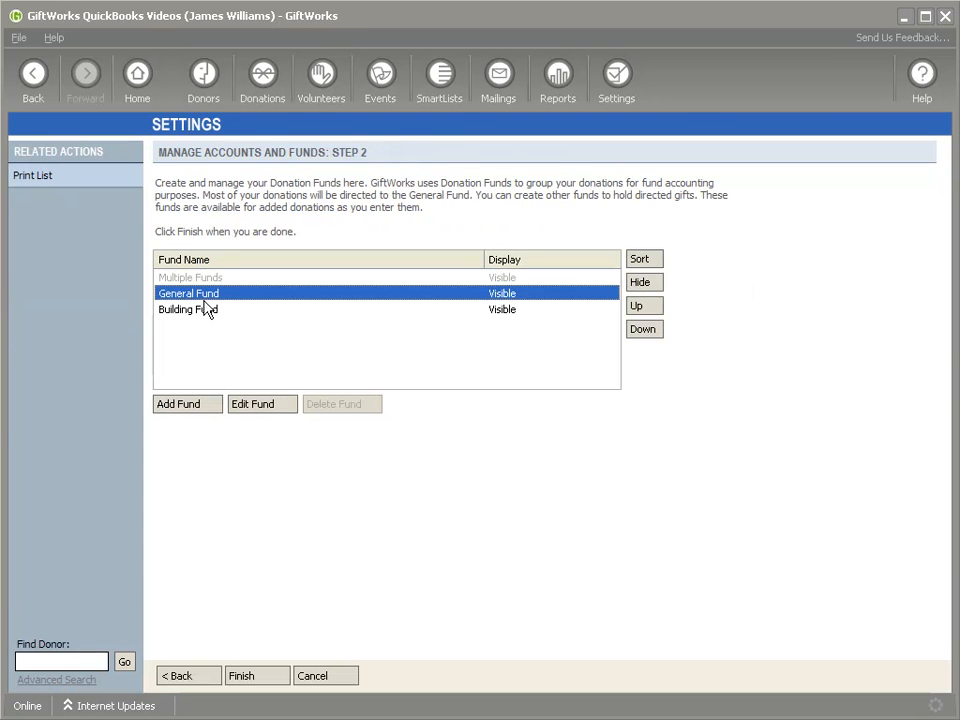
pyautogui.click(258, 408)
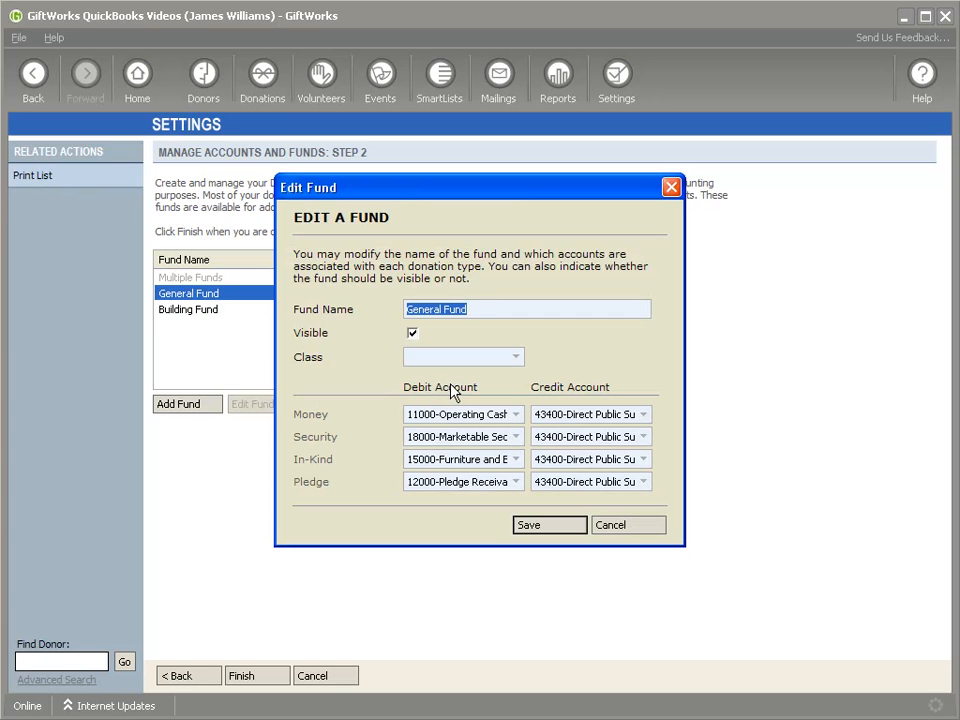
pyautogui.click(514, 358)
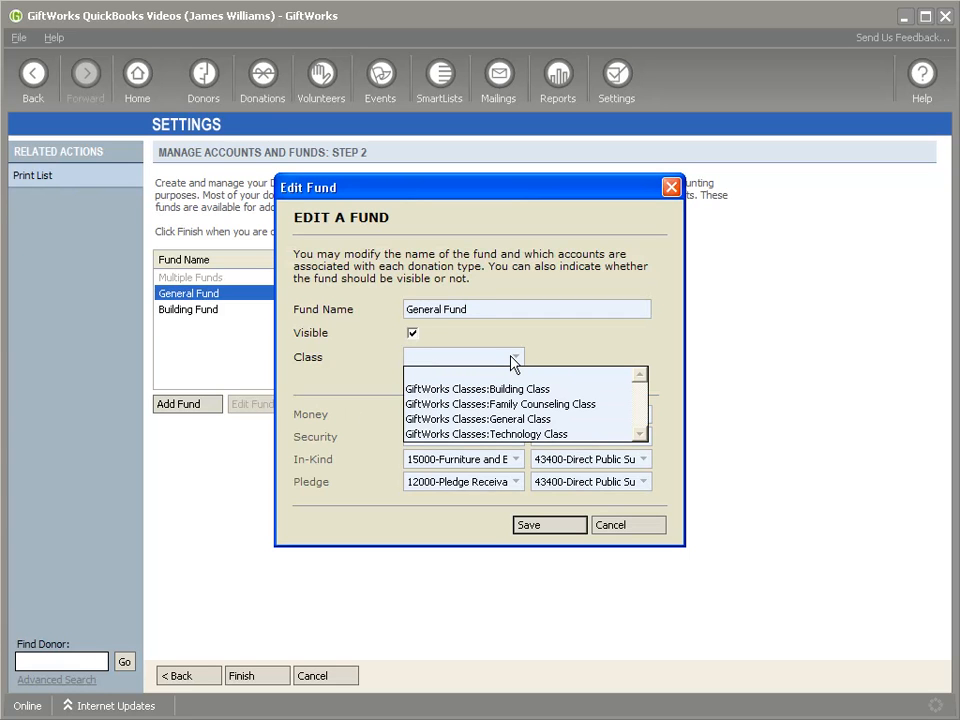
pyautogui.click(459, 419)
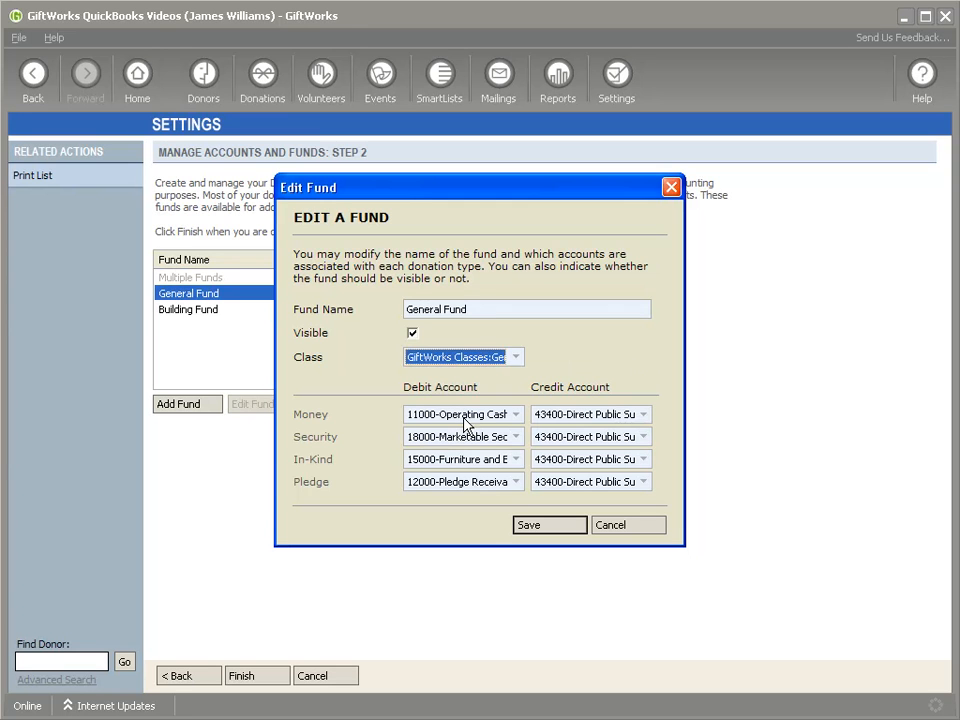
pyautogui.click(512, 463)
pyautogui.click(512, 463)
pyautogui.click(530, 526)
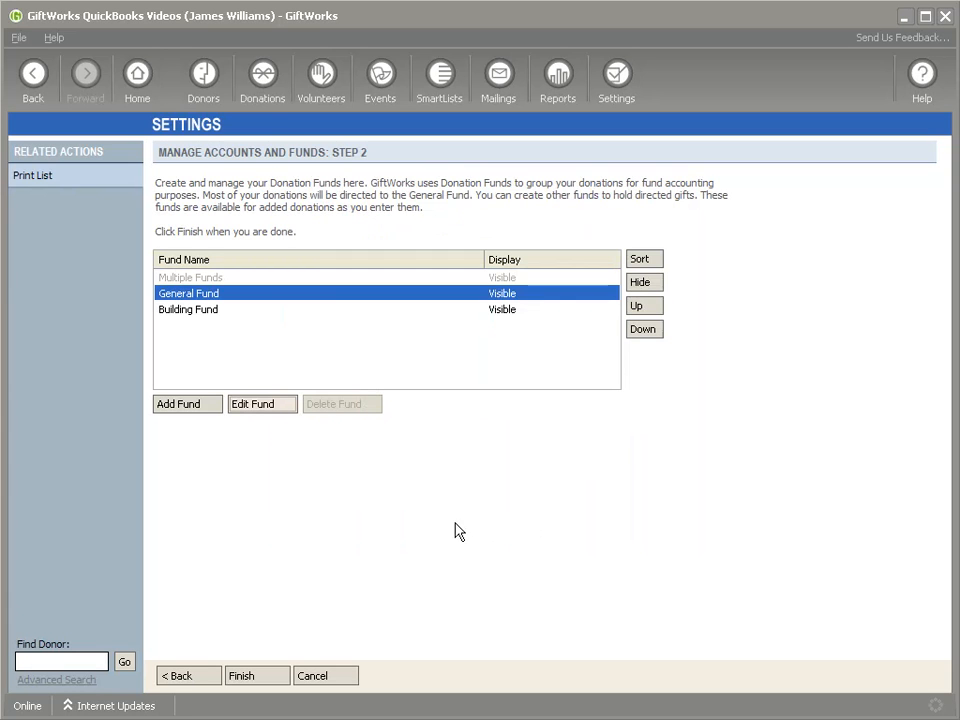
pyautogui.click(251, 679)
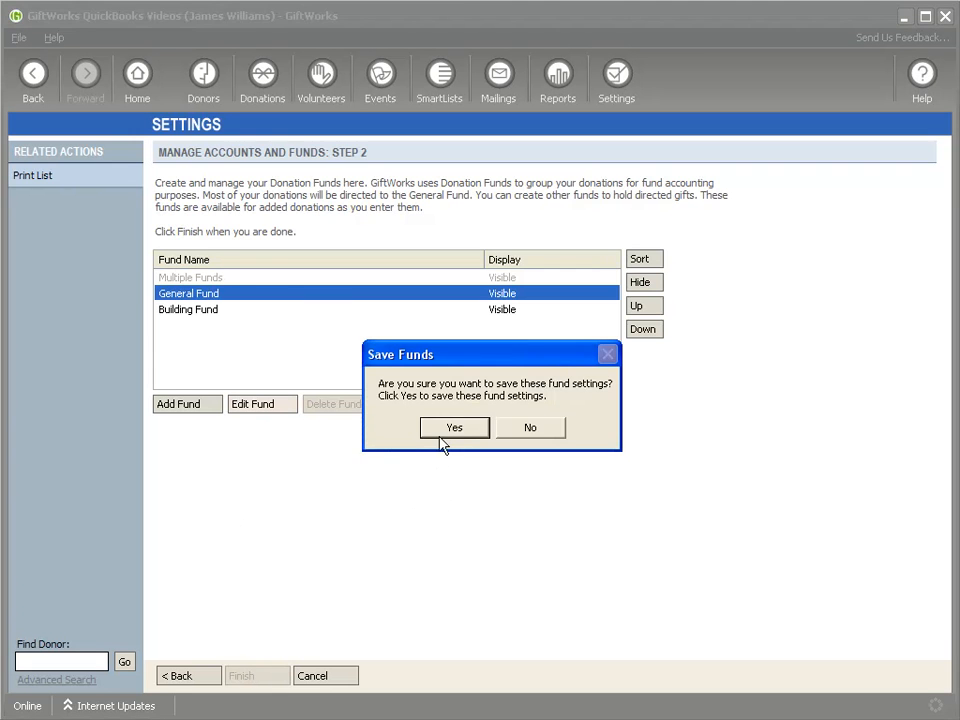
pyautogui.click(446, 428)
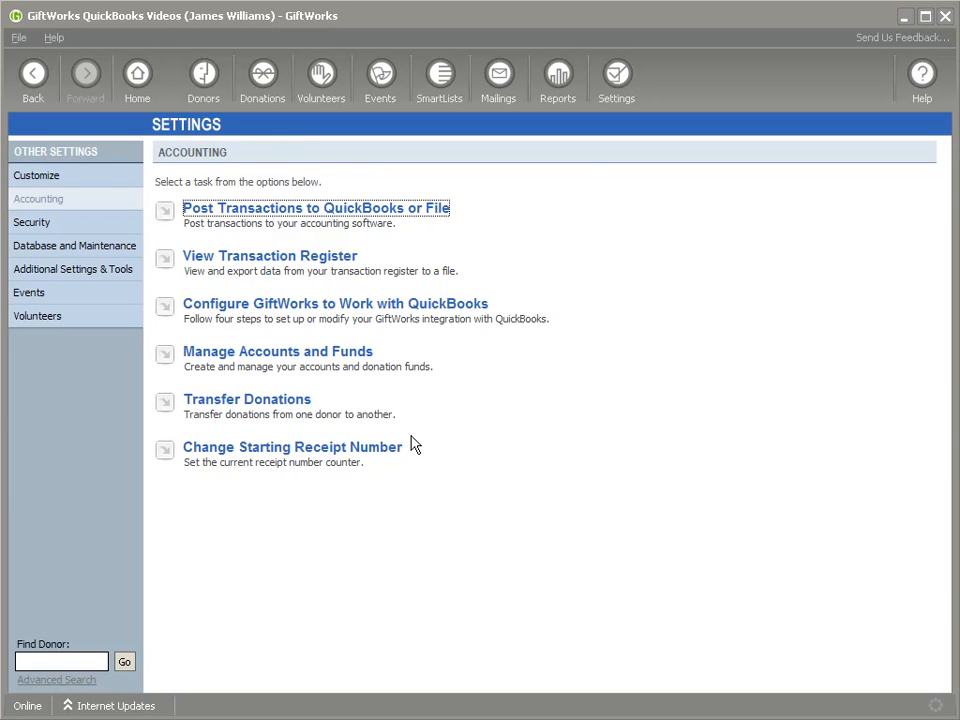